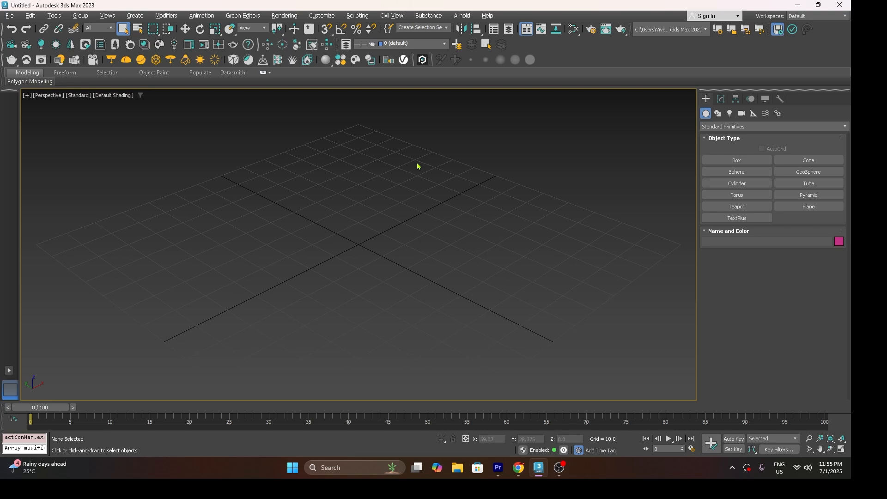
Step: Draw a rectangle spline about 83.6 long and 76.7 wide in the Front view, resting on the ground line
click(717, 113)
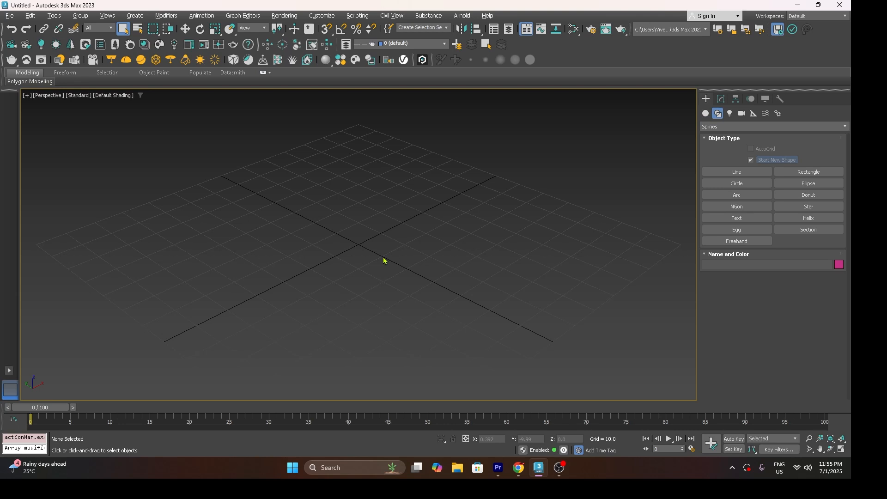
key(f)
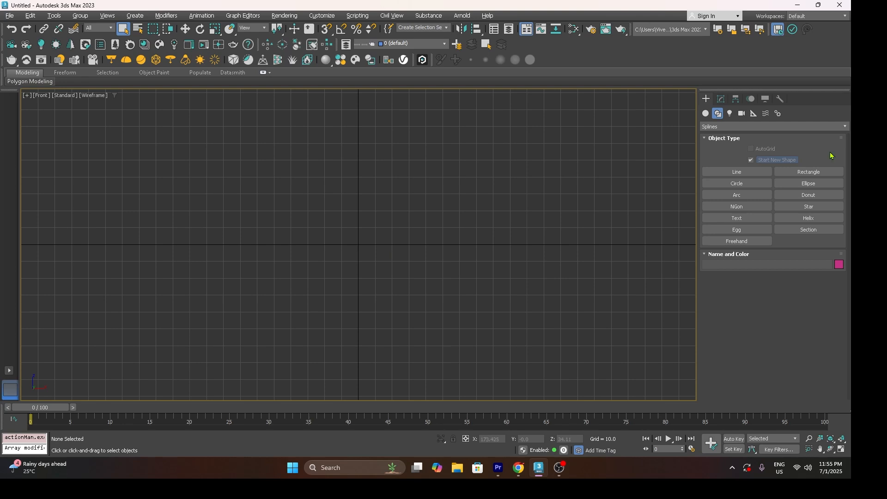
click(804, 172)
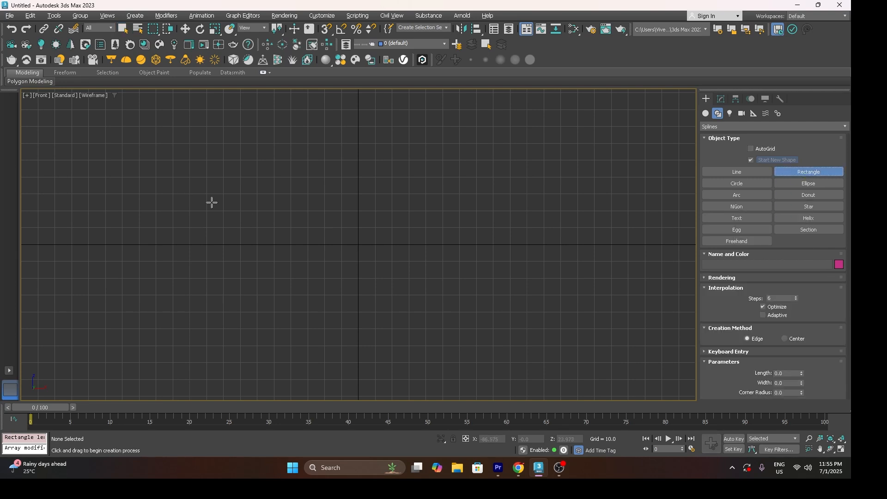
middle_drag(317, 176, 282, 166)
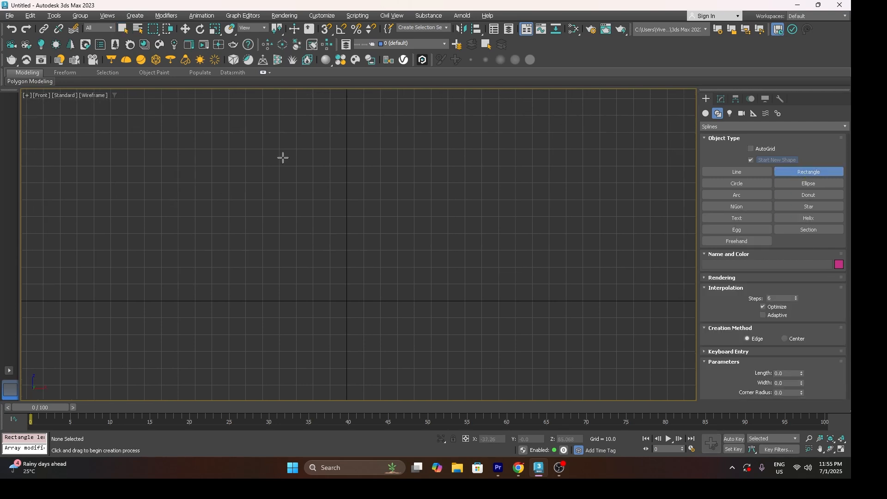
drag(276, 160, 406, 301)
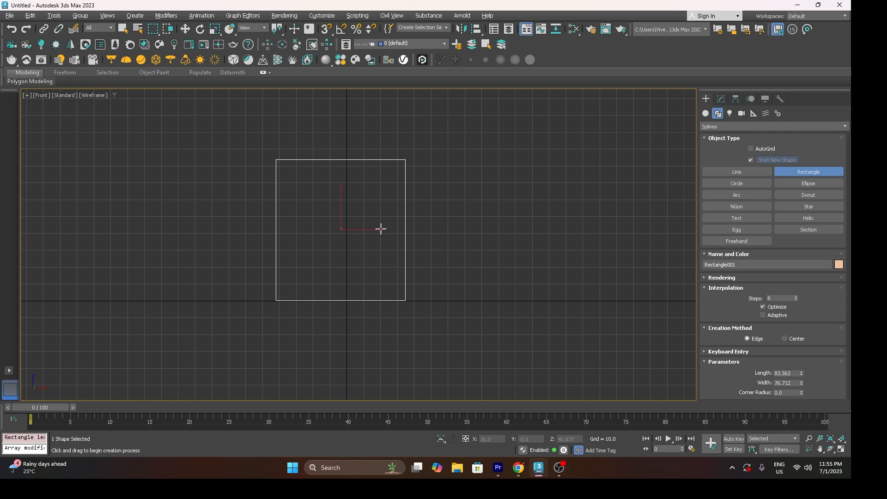
Step: Adjust the rectangle's length to about 81.9 and width to about 71.3 in the Perspective view
key(p)
scroll(381, 231, down, 3)
alt+middle_drag(385, 254, 362, 243)
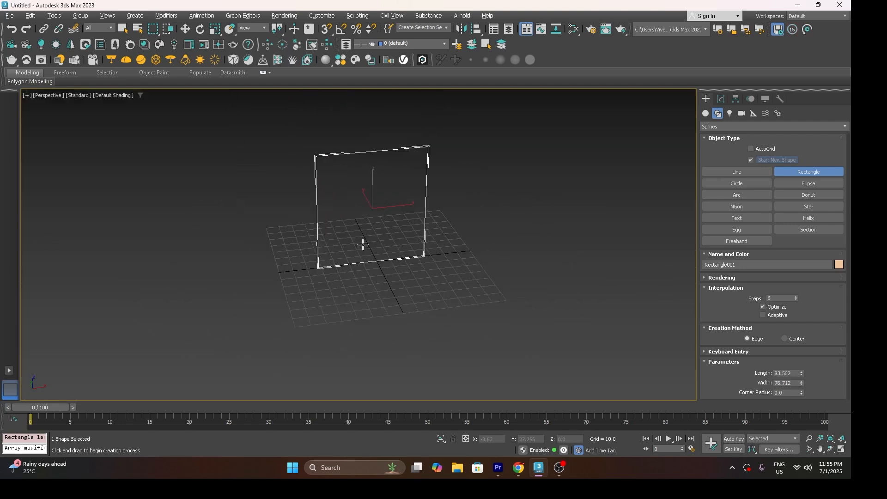
click(720, 99)
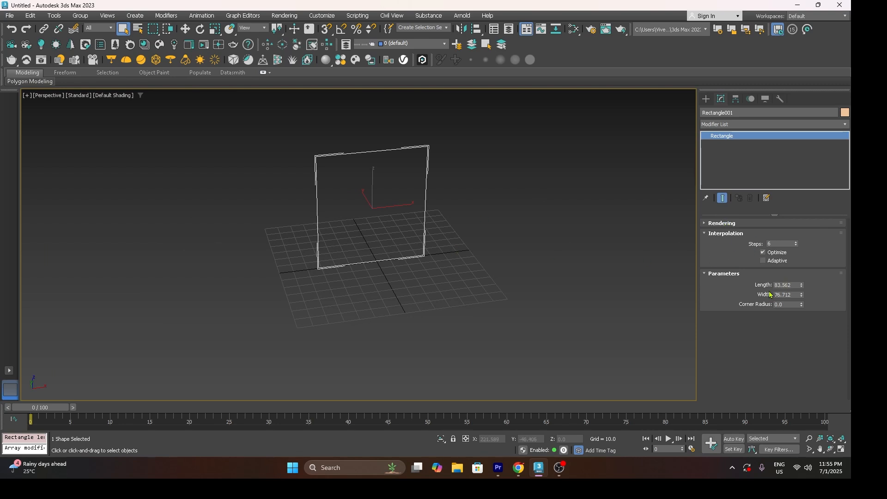
drag(802, 285, 815, 382)
drag(801, 305, 825, 382)
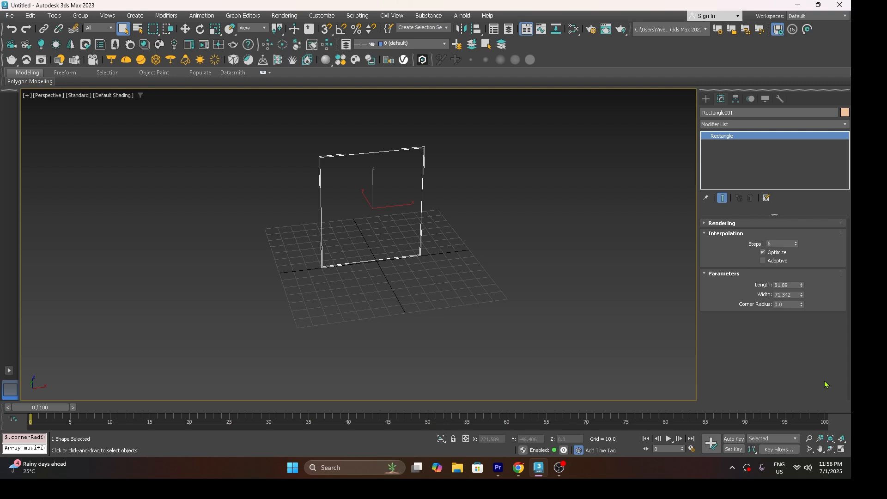
Step: Convert the rectangle to an Editable Spline and enter its Vertex sub-object level
key(w)
middle_drag(462, 258, 454, 287)
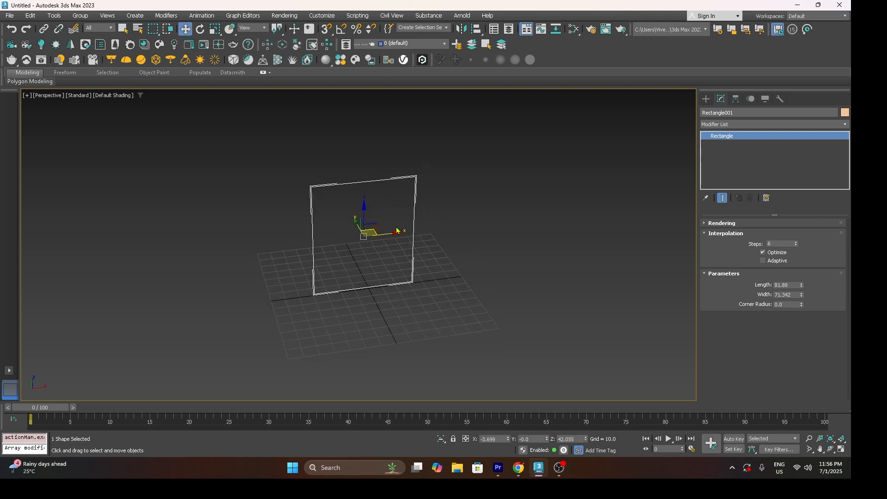
right_click(398, 230)
mouse_move(457, 340)
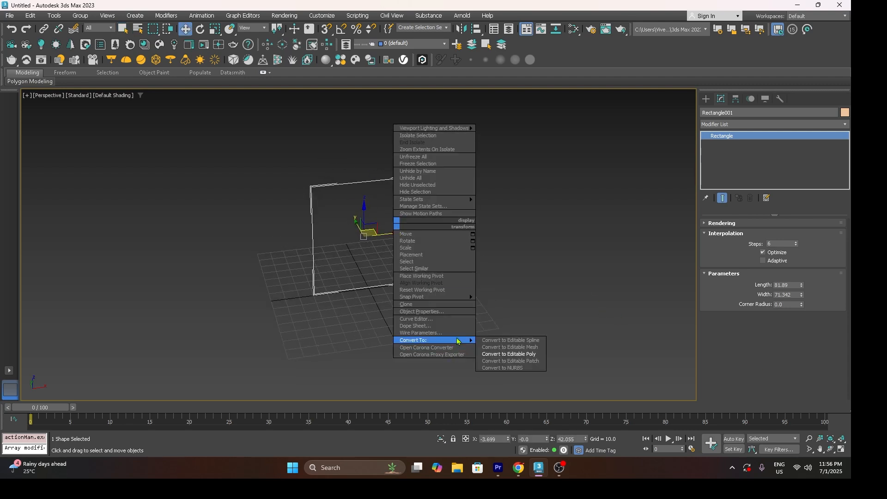
click(499, 341)
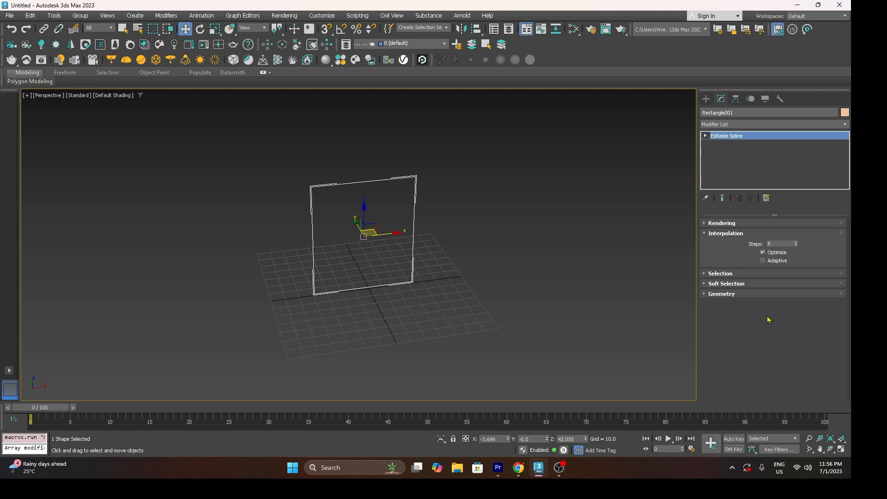
click(705, 136)
click(730, 145)
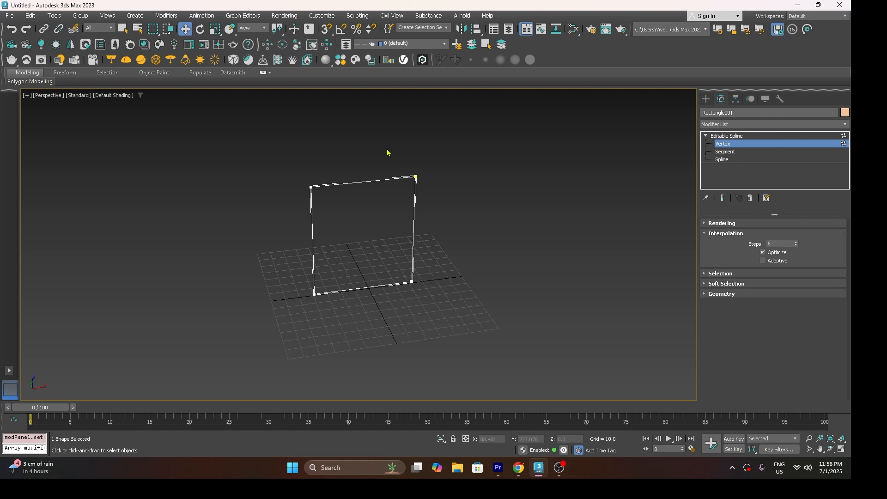
Step: Inspect the spline's corner vertices, then leave vertex editing and reselect the whole rectangle
click(416, 177)
click(411, 282)
drag(284, 168, 327, 215)
scroll(338, 220, up, 3)
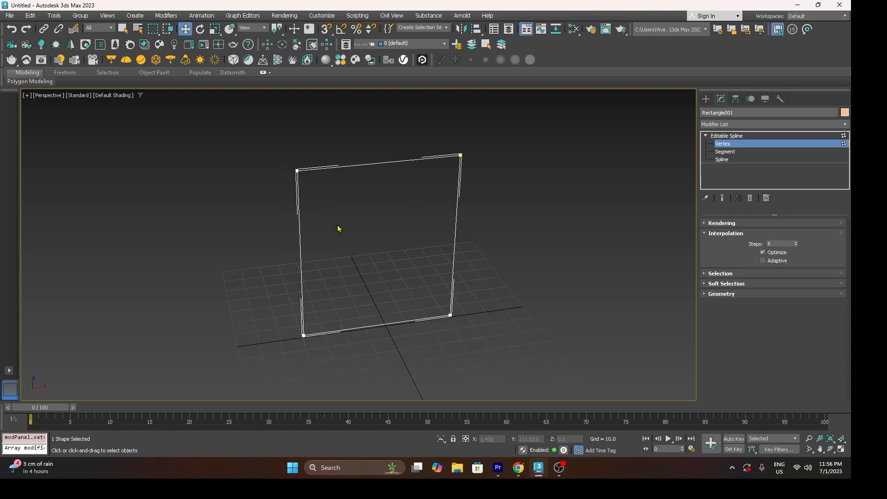
click(727, 144)
click(567, 176)
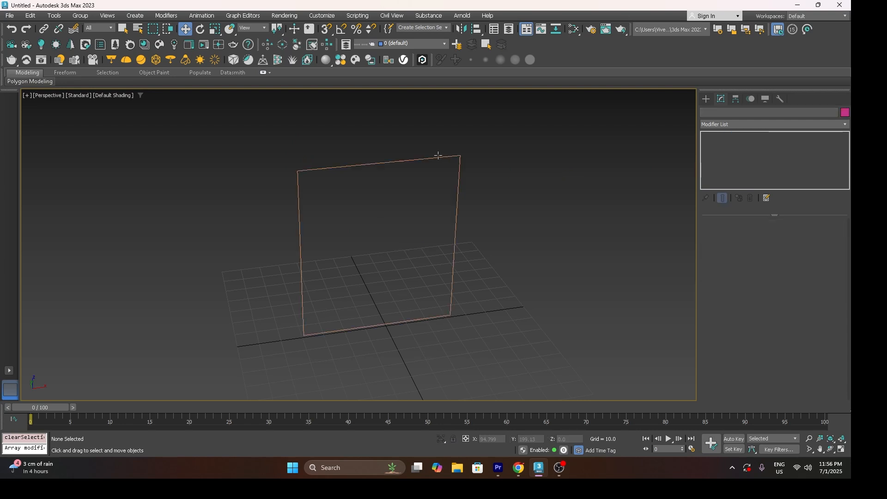
click(428, 158)
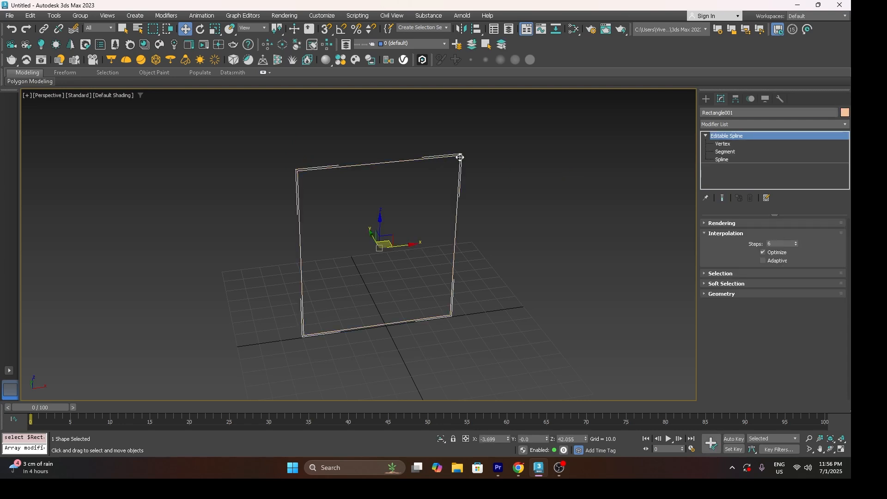
click(78, 95)
click(119, 185)
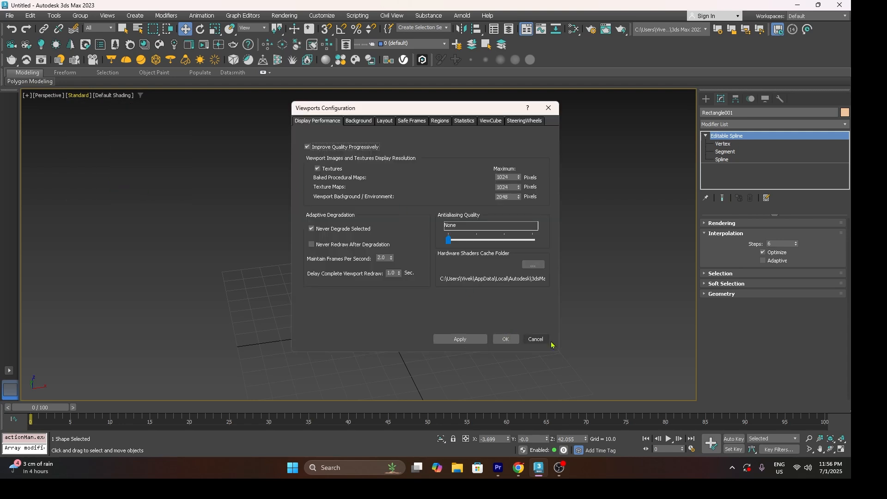
click(535, 342)
Step: Turn off Selection Brackets in the active Perspective viewport's display preferences
click(79, 95)
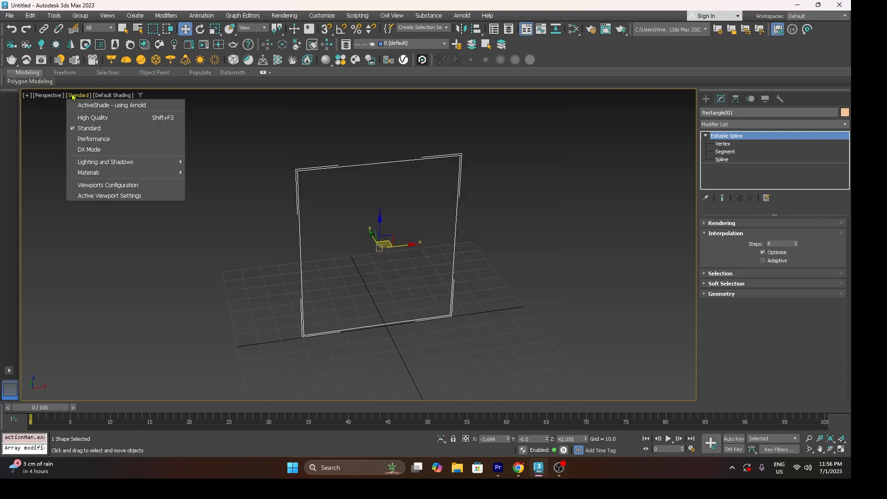
click(138, 200)
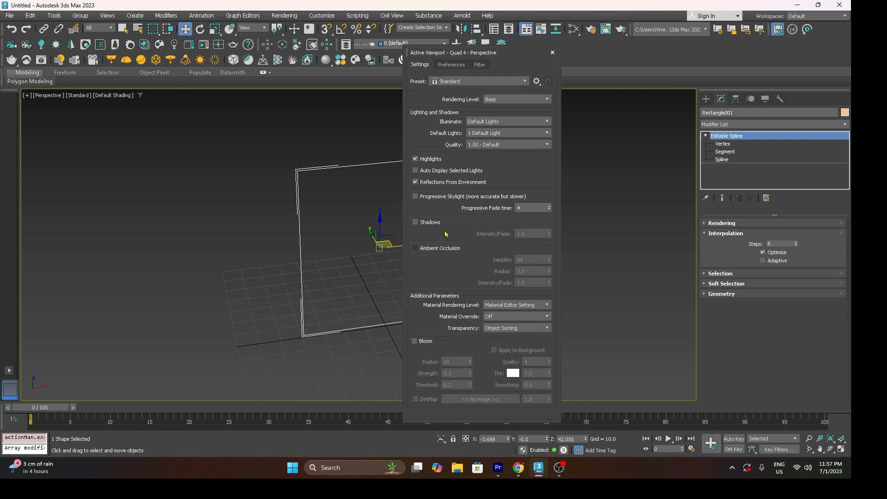
click(454, 66)
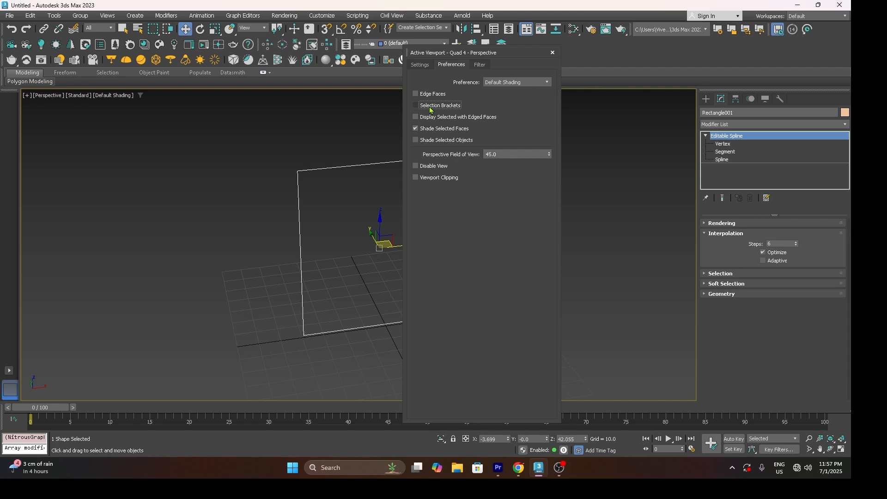
click(552, 52)
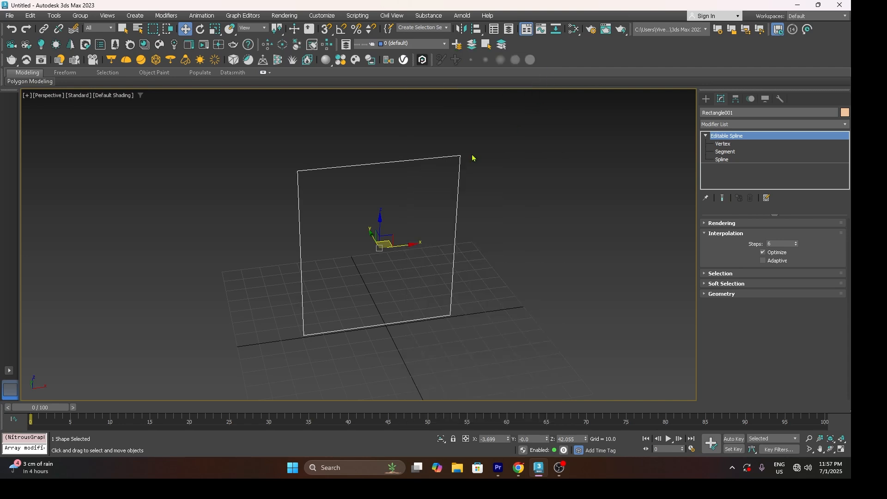
Step: Enter vertex editing on the spline and test-select its upper corners, then all four vertices
click(723, 145)
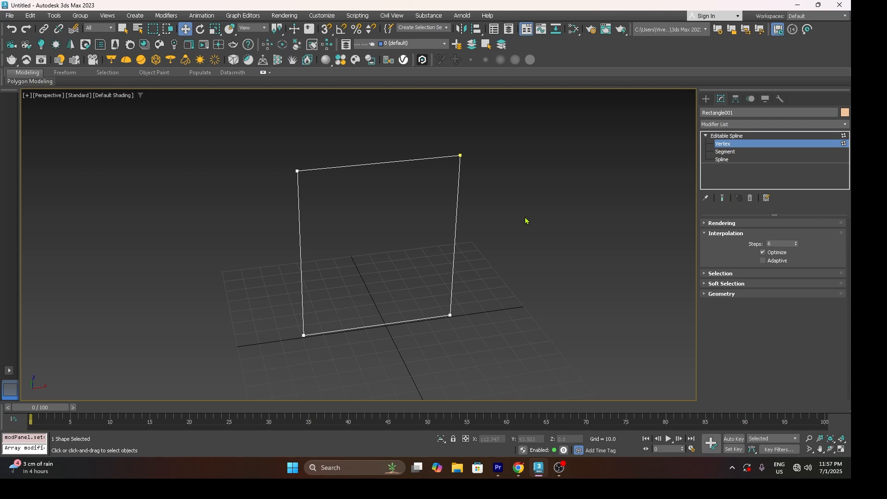
drag(258, 144, 324, 168)
drag(478, 147, 452, 173)
drag(248, 101, 490, 360)
click(429, 287)
Step: Try bending the side segment with the upper-left vertex's tangent handle, undoing each handle change
click(297, 171)
mouse_move(299, 228)
mouse_down()
mouse_move(224, 228)
mouse_move(282, 227)
mouse_up()
key(ctrl+z)
click(353, 168)
click(296, 171)
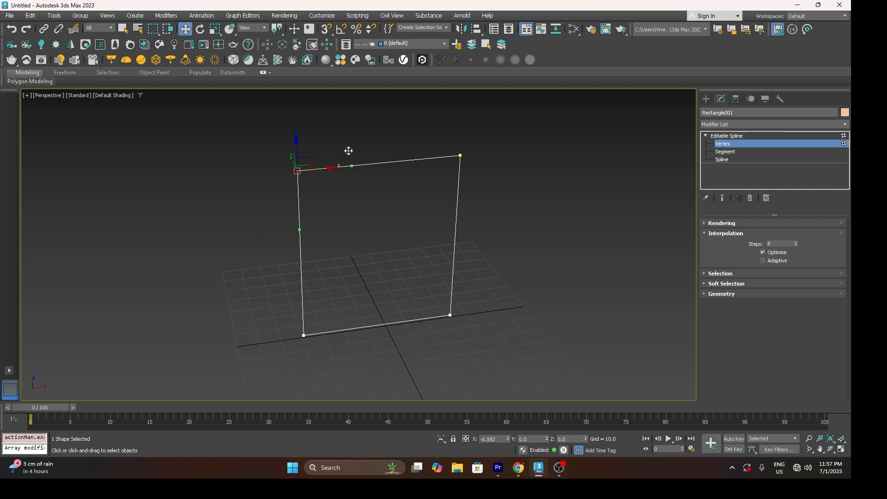
mouse_move(300, 229)
mouse_down()
mouse_move(249, 224)
mouse_move(306, 223)
mouse_up()
key(ctrl+z)
Step: Convert the upper-left vertex to Bezier and shorten its outer tangent handle
right_click(300, 169)
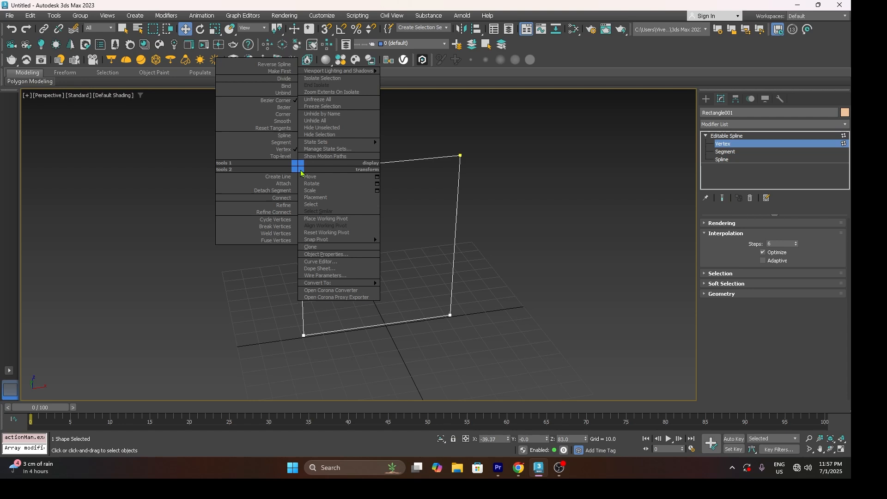
click(285, 108)
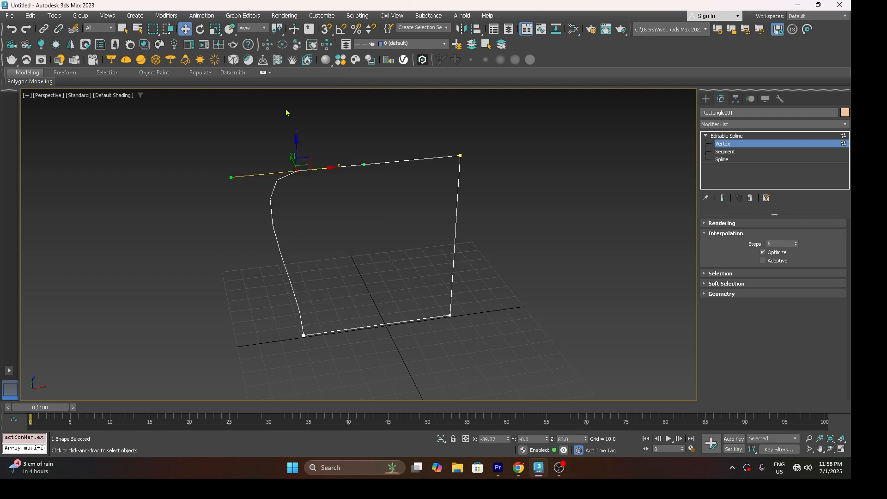
drag(231, 176, 255, 175)
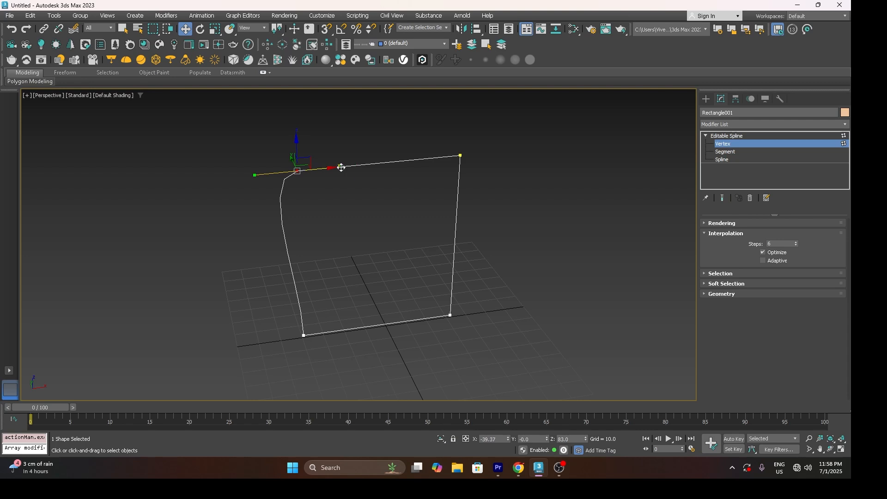
Step: Try the Bezier Corner type on the upper-left vertex, then reselect the vertex and shift it slightly
right_click(298, 169)
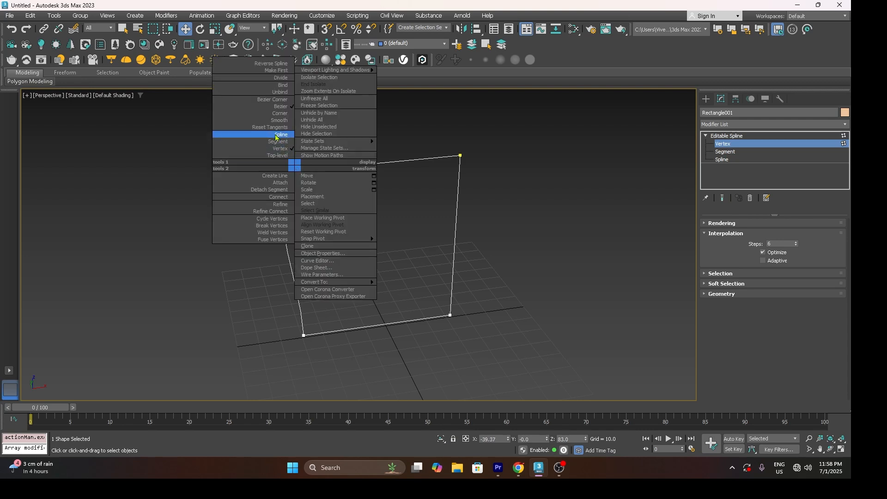
click(273, 100)
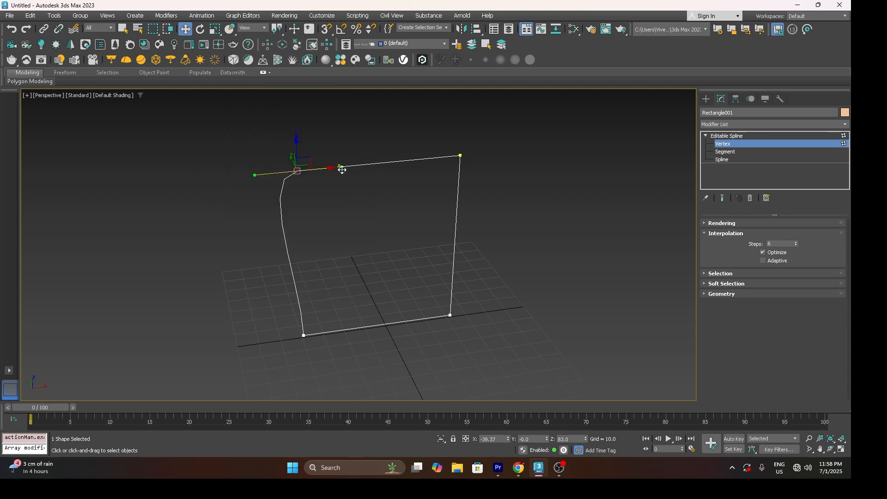
click(256, 177)
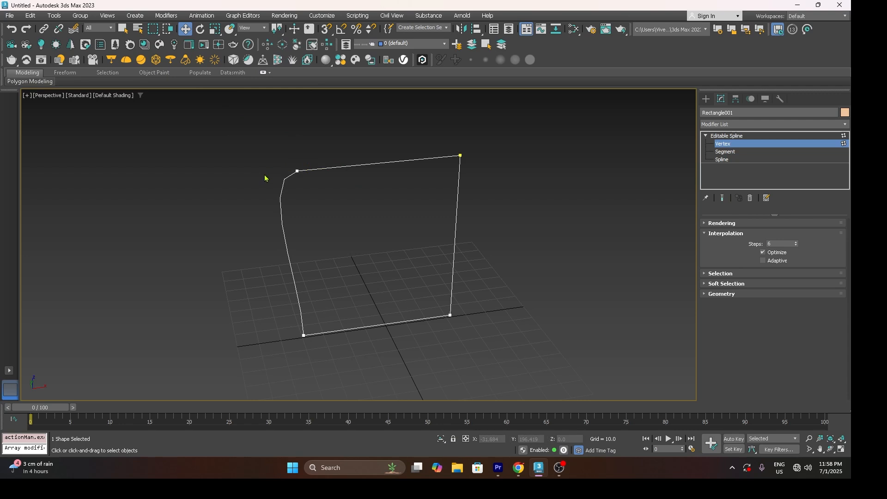
drag(297, 170, 240, 212)
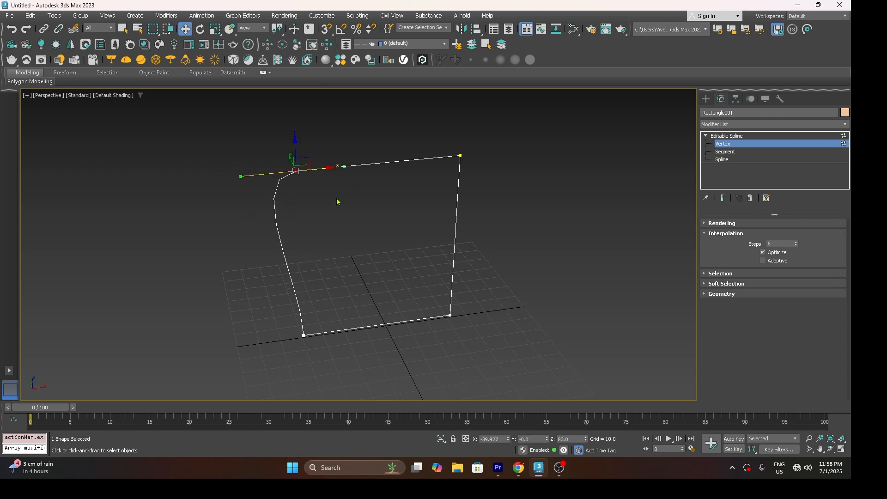
Step: Try another vertex type and handle adjustment on the upper-left corner, then undo the edits made to that vertex
right_click(296, 170)
click(285, 112)
mouse_move(346, 168)
mouse_down()
mouse_move(376, 161)
mouse_move(349, 167)
mouse_up()
click(373, 245)
click(297, 171)
click(324, 226)
key(ctrl+z)
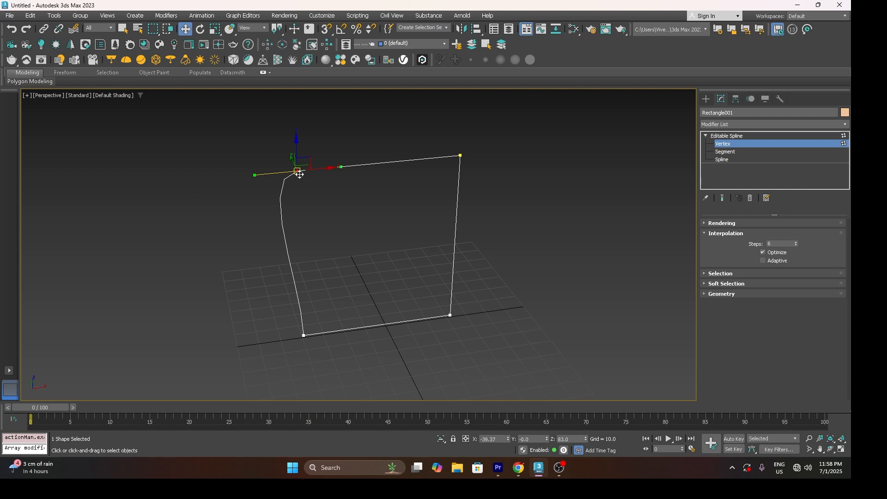
key(ctrl+z)
Step: Test the Corner and Smooth types on the upper-left vertex, finishing with Corner
right_click(298, 175)
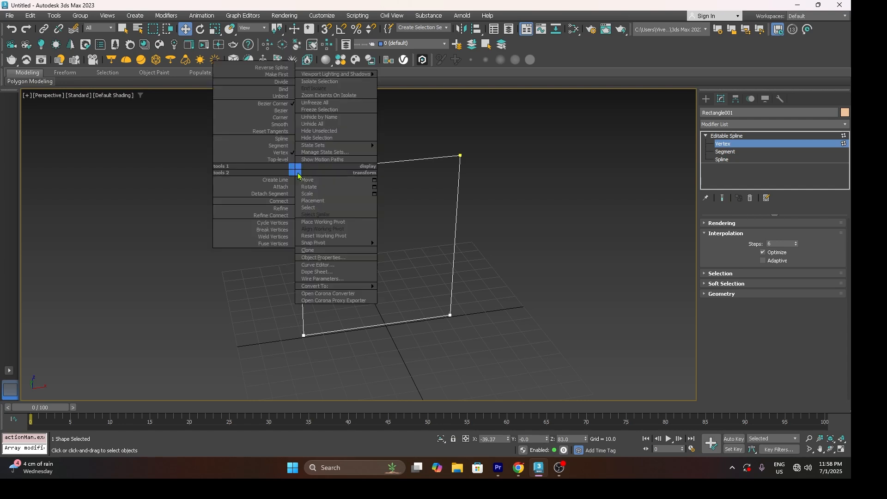
click(286, 118)
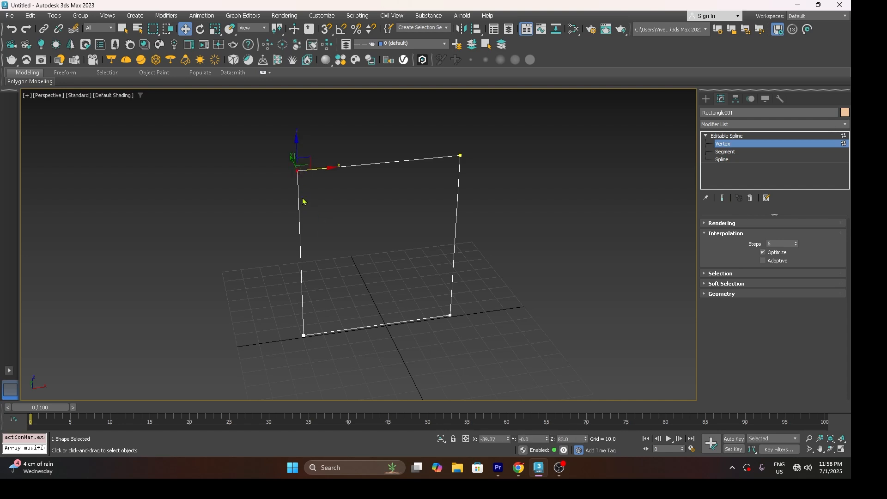
right_click(296, 169)
click(277, 120)
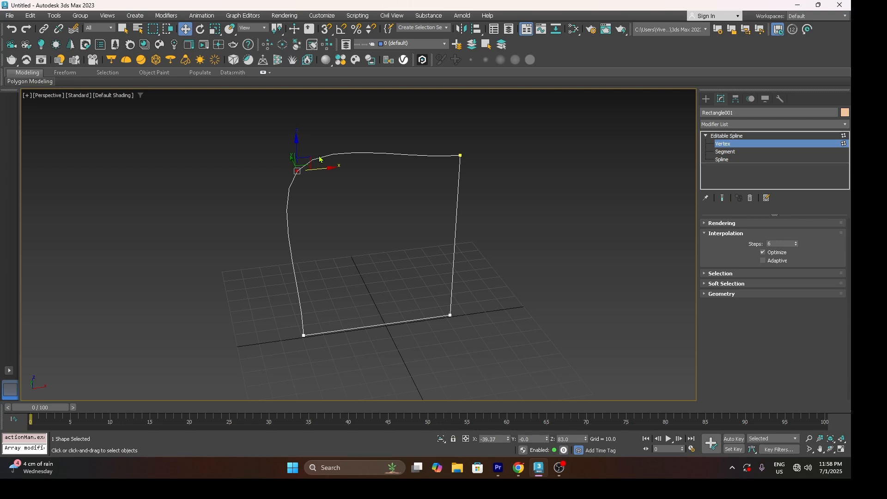
right_click(295, 172)
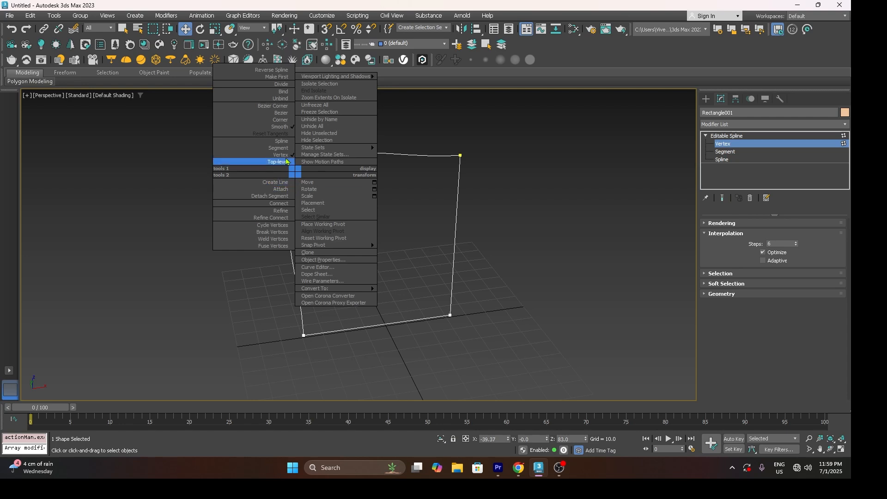
click(284, 127)
Step: Select all of the rectangle's vertices and set their type to Corner
drag(284, 142, 554, 432)
right_click(453, 180)
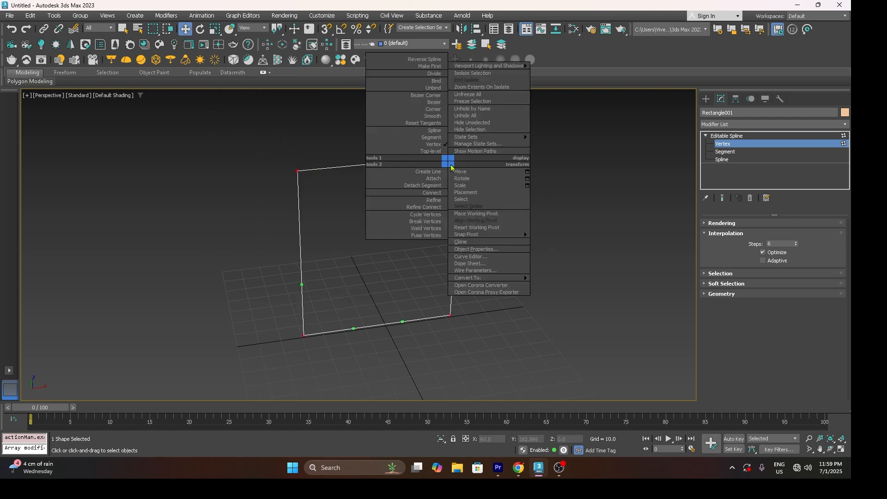
click(429, 115)
click(406, 209)
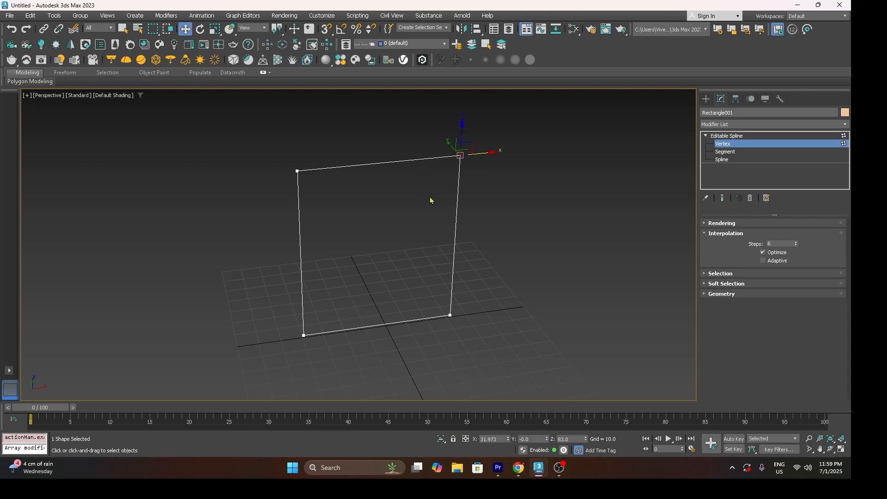
Step: Make the upper-left vertex the first vertex of the spline
click(460, 156)
right_click(461, 158)
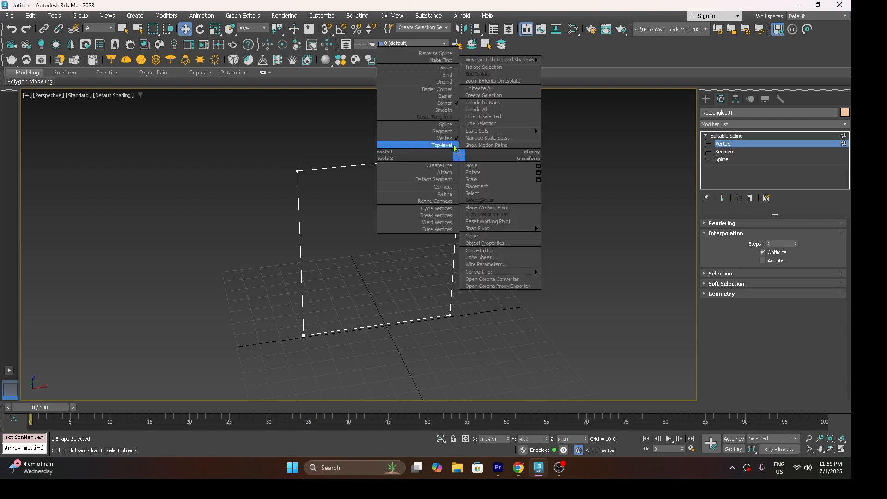
drag(272, 153, 299, 189)
right_click(299, 177)
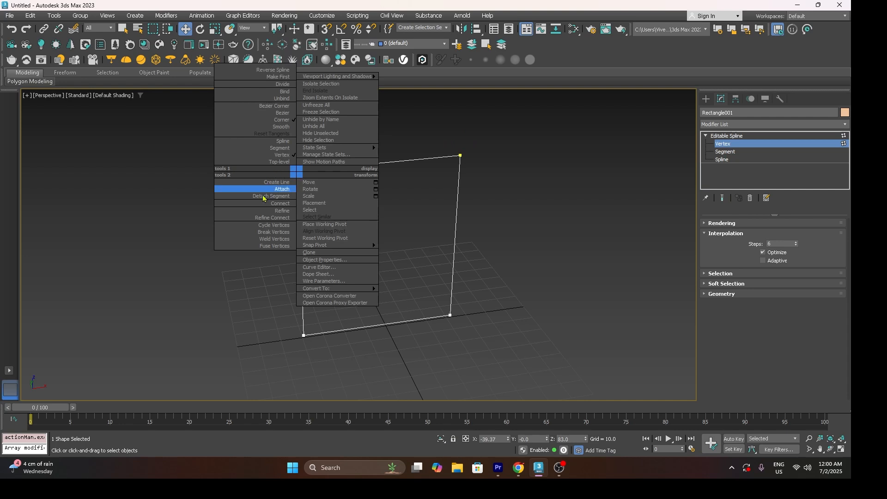
click(274, 77)
click(243, 221)
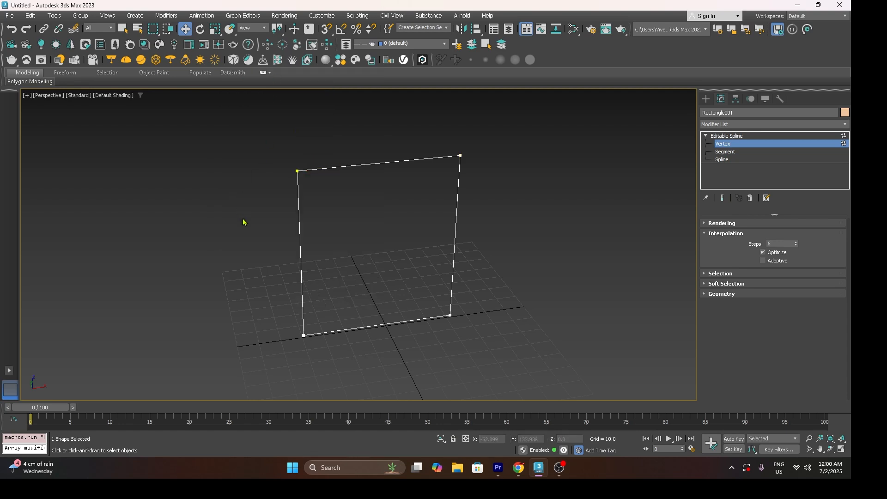
Step: Make the lower-left vertex the spline's first vertex, and reassign the first vertex to the upper-left corner
click(297, 172)
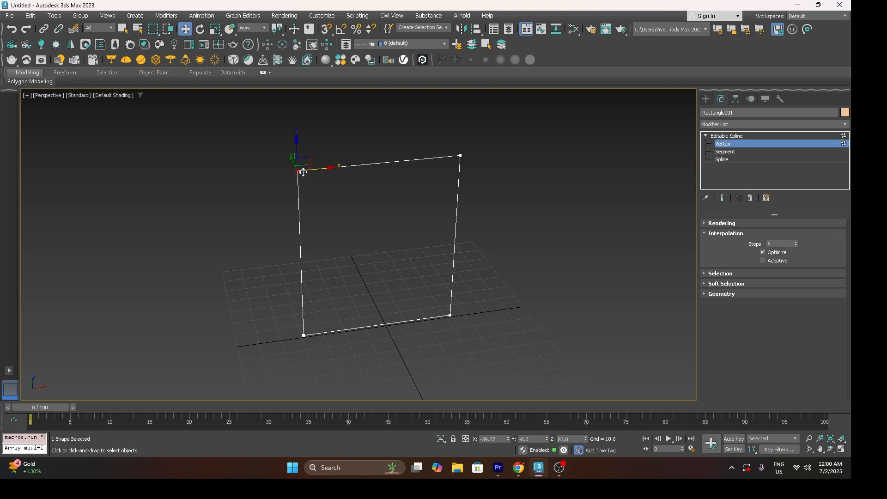
click(304, 336)
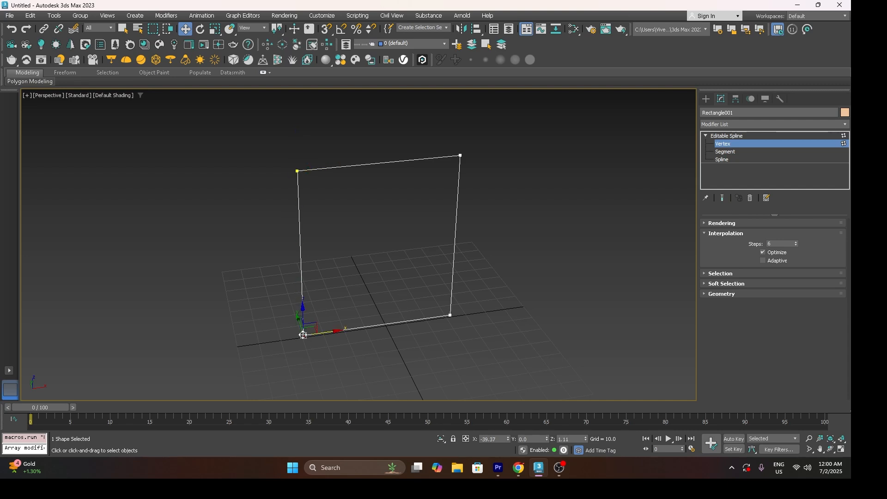
right_click(301, 322)
click(293, 235)
click(297, 172)
right_click(296, 170)
click(267, 81)
click(277, 175)
Step: Break the spline at the upper-left vertex
click(297, 171)
right_click(295, 171)
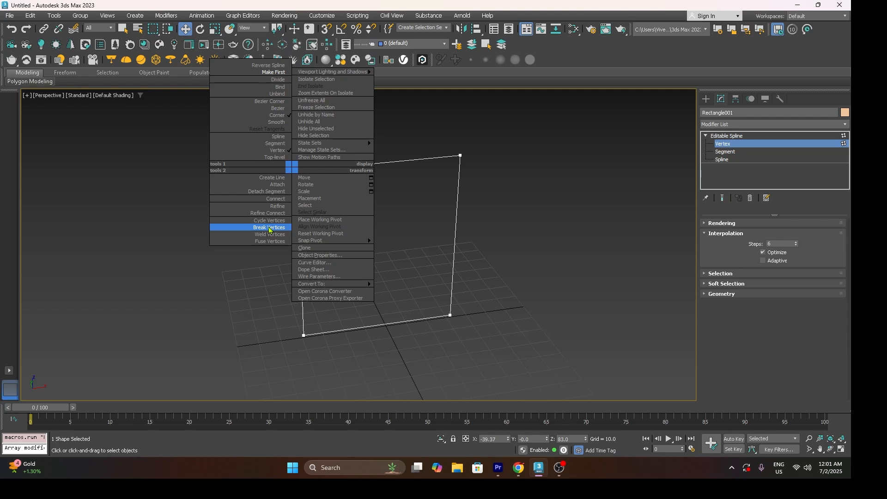
click(246, 292)
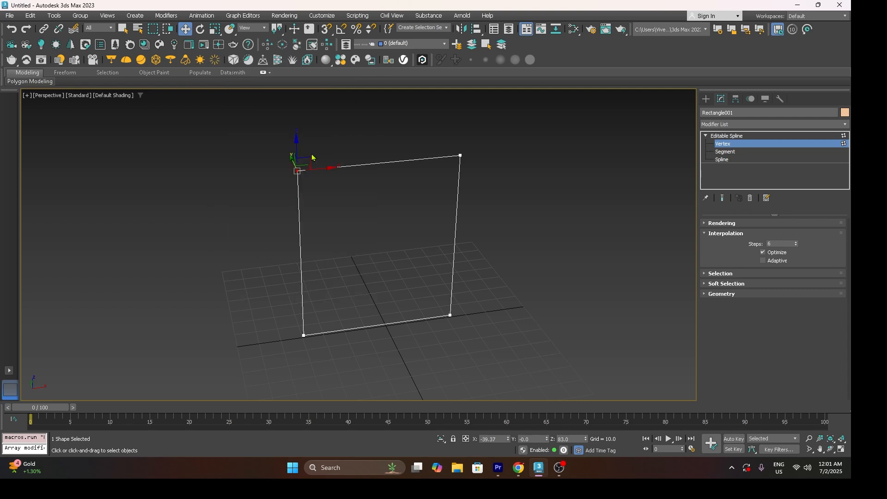
right_click(300, 175)
click(261, 231)
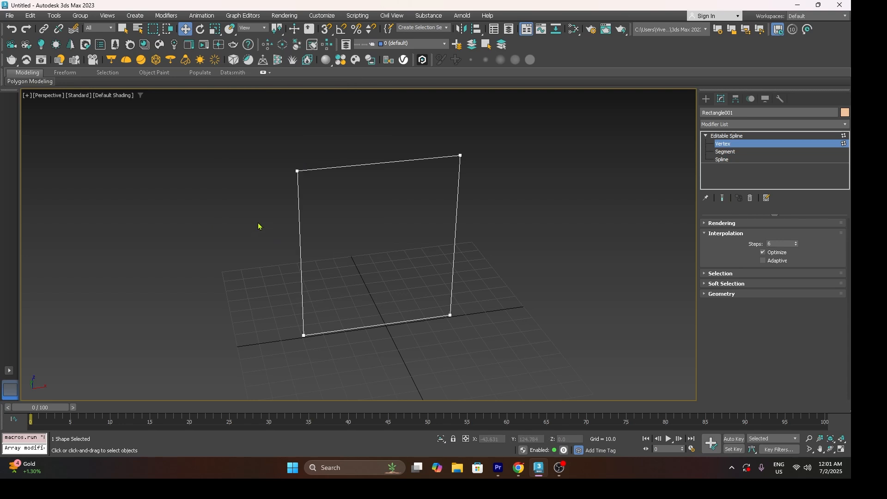
Step: Pull the top segment's broken end vertex away from the upper-left corner to about X -22.1, Z 98.1
click(297, 170)
drag(312, 141, 316, 137)
click(324, 194)
click(298, 171)
click(305, 150)
click(297, 170)
click(305, 150)
drag(318, 138, 364, 113)
click(353, 195)
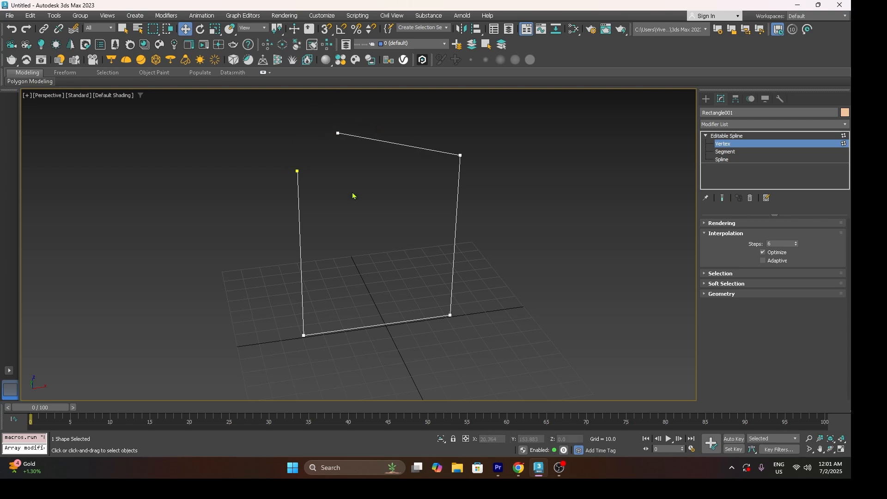
Step: Connect the upper-left open end to the displaced end vertex with a new segment, and undo the connection
click(337, 132)
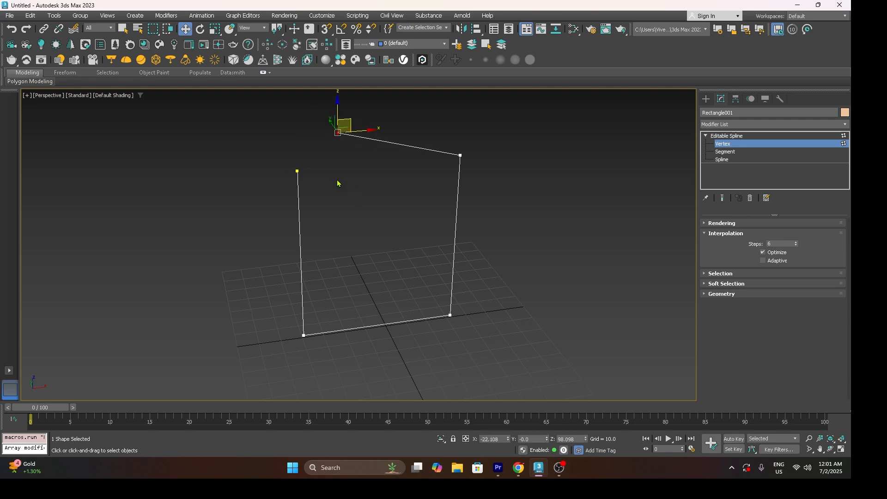
right_click(337, 133)
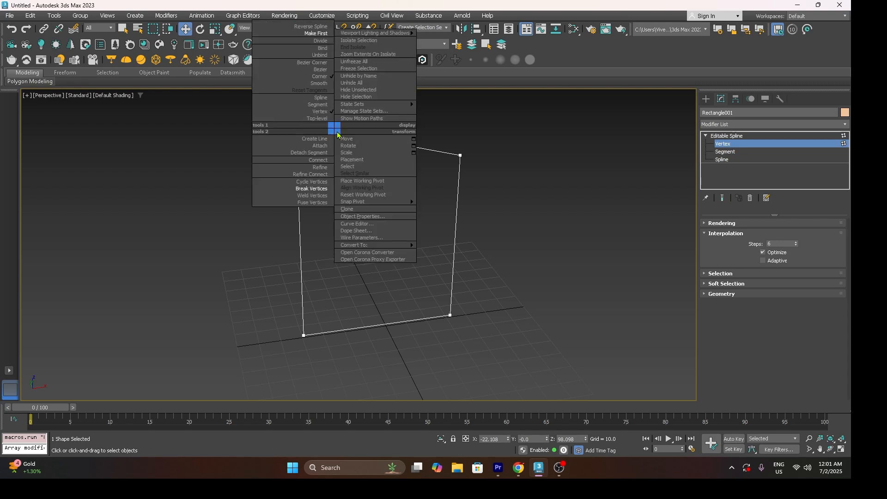
click(317, 161)
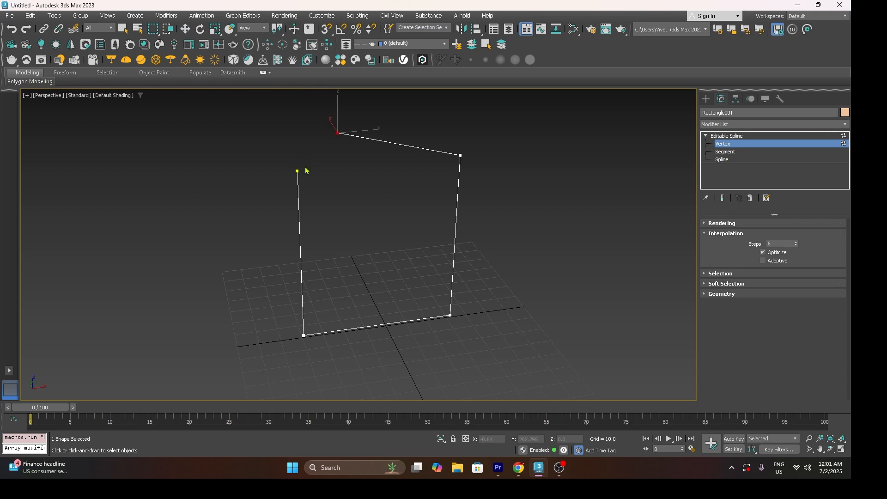
drag(297, 171, 337, 135)
key(ctrl+z)
key(w)
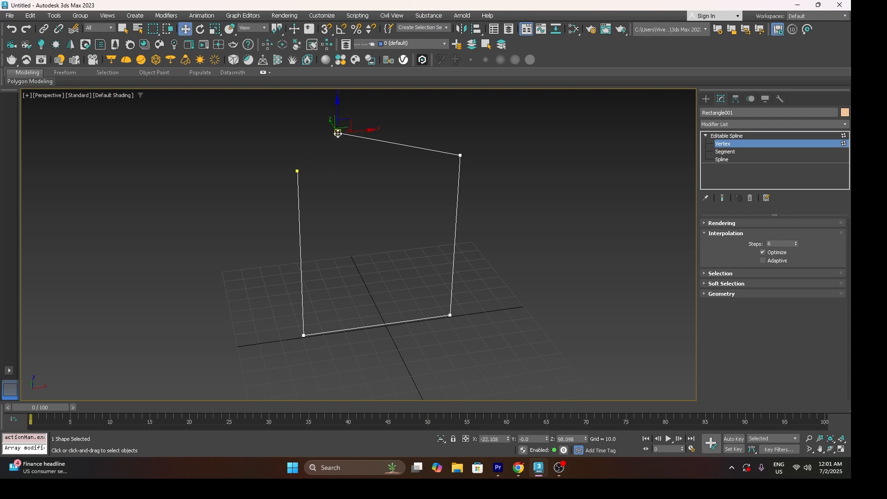
Step: Move the top segment's open end vertex closer to the upper-left vertex, to about X -27.4, Y -3.1, Z 90.1
right_click(336, 131)
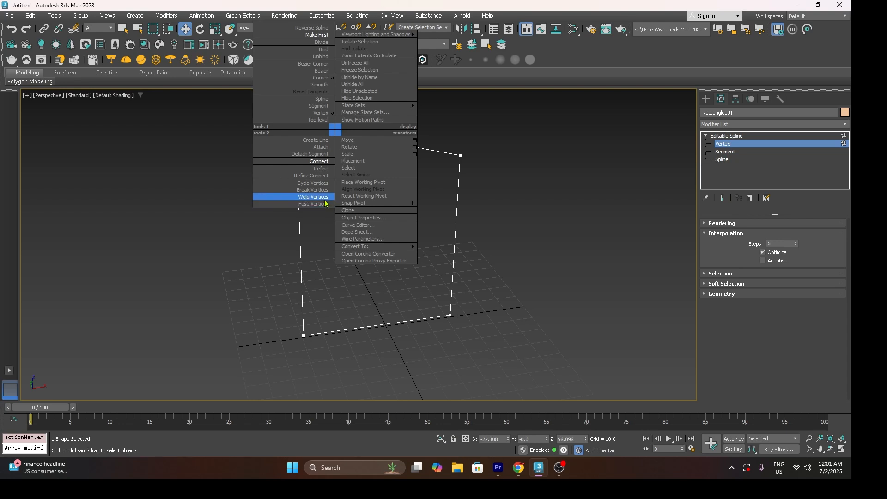
click(201, 191)
drag(337, 134, 328, 156)
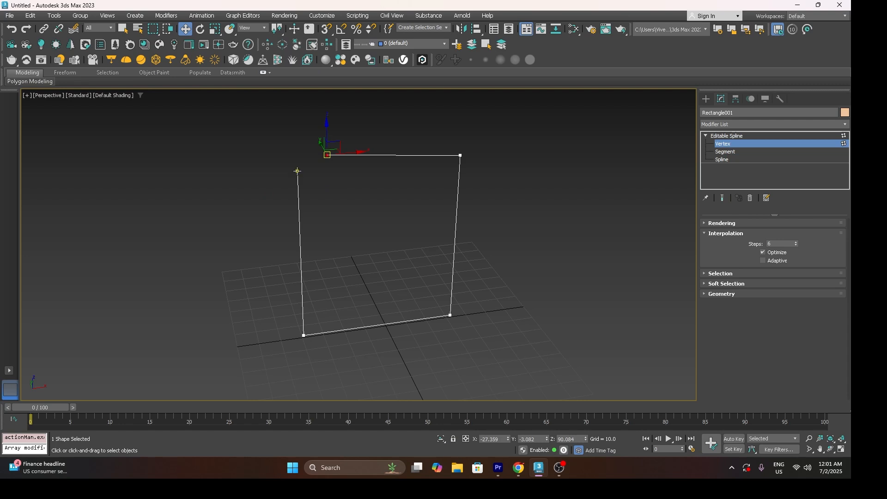
Step: Turn on 3D snapping to Vertex and snap the open end onto the upper-left vertex, closing the spline
click(329, 29)
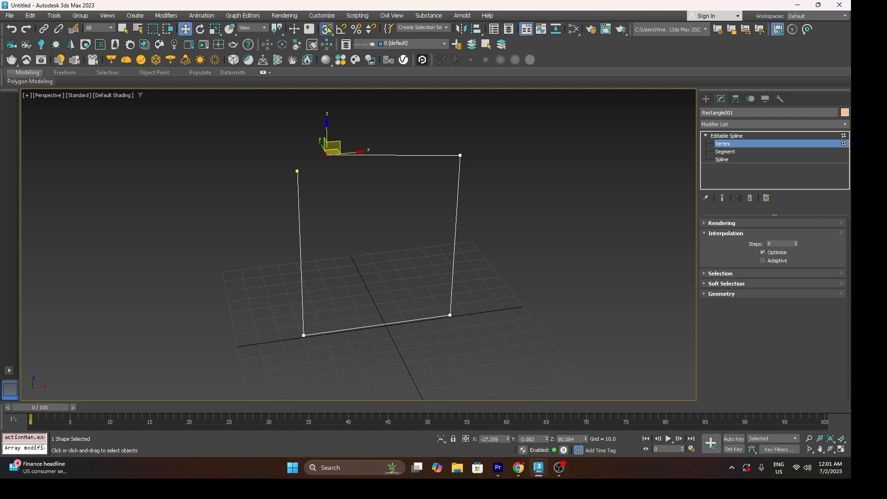
right_click(329, 29)
click(330, 33)
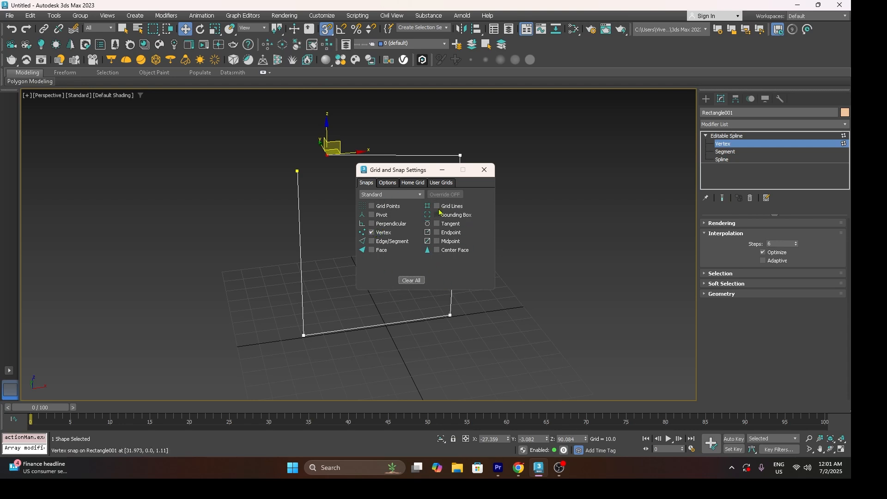
click(484, 170)
drag(326, 156, 297, 172)
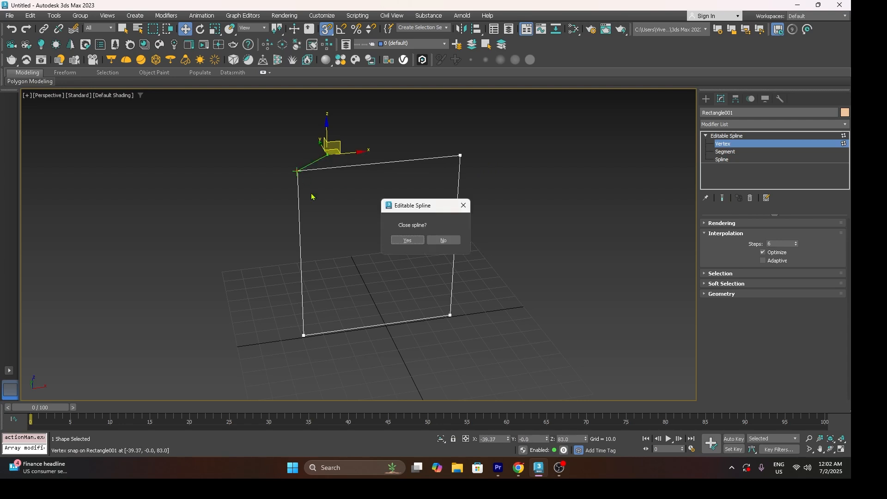
click(406, 240)
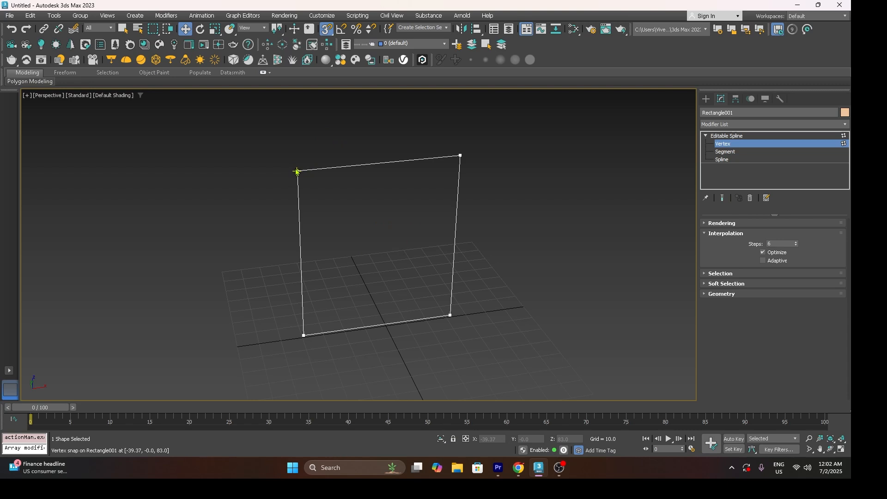
Step: Turn snapping off and test the joined upper-left vertex by moving it, undoing the move
click(326, 29)
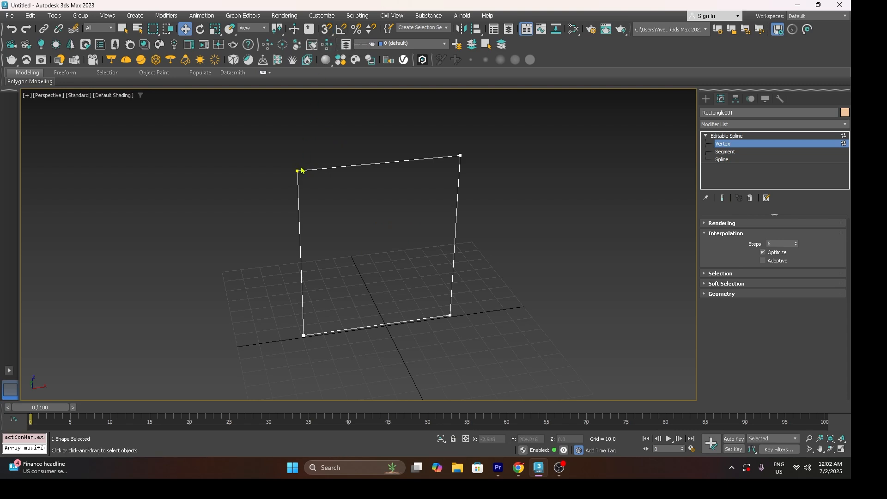
mouse_move(297, 170)
mouse_down()
mouse_move(317, 105)
mouse_move(303, 154)
mouse_up()
key(ctrl+z)
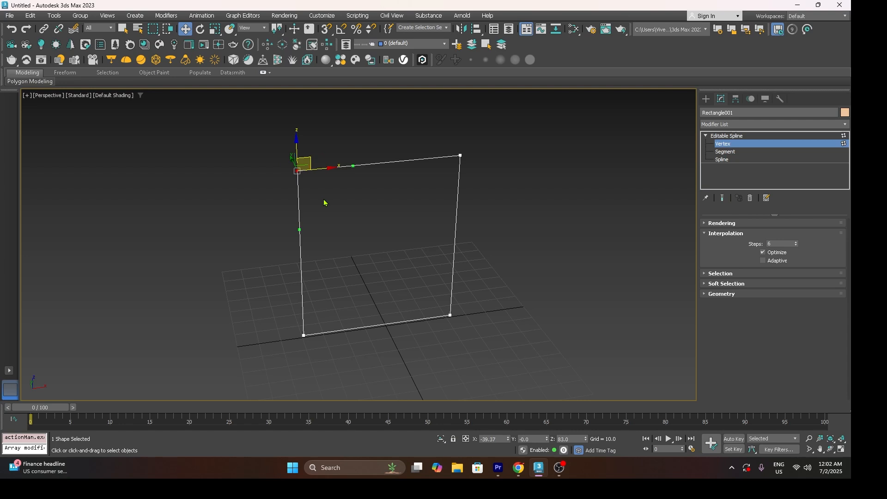
Step: Break the upper-left vertex again and select the overlapping end vertices
right_click(308, 178)
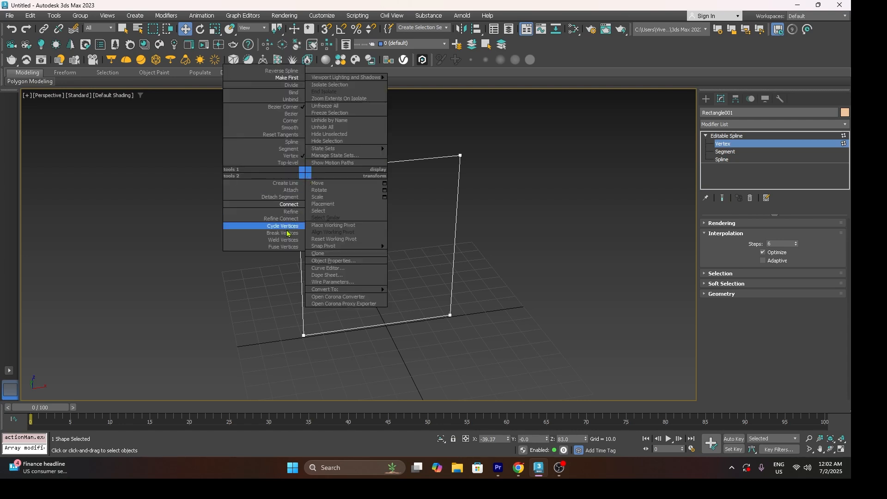
click(264, 233)
drag(296, 171, 307, 192)
right_click(320, 145)
Step: Weld the overlapping end vertices at the upper-left corner back into one vertex
right_click(295, 174)
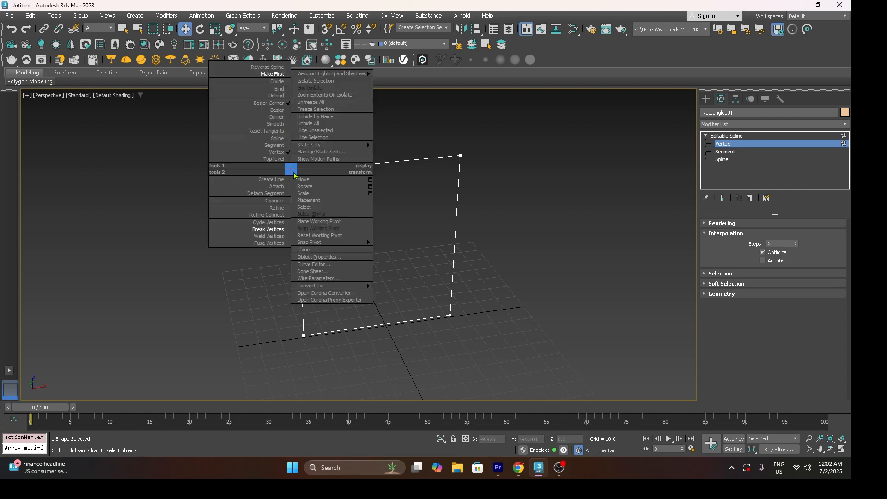
click(277, 241)
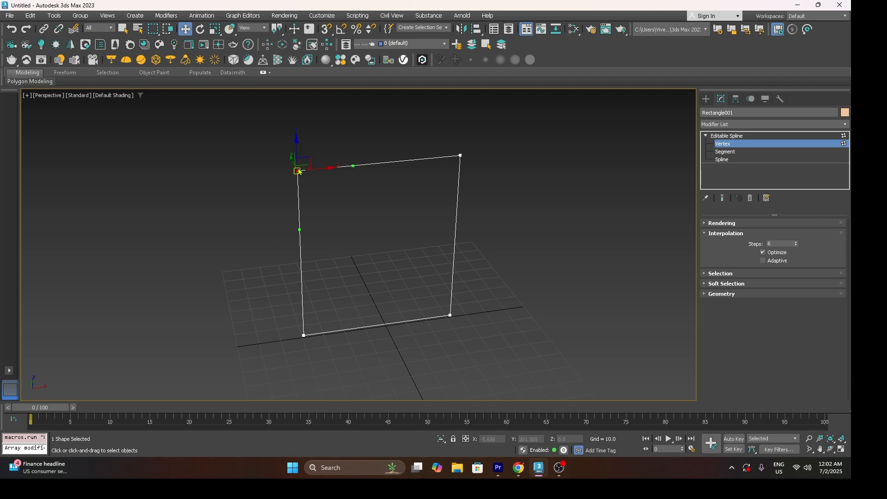
right_click(293, 167)
click(273, 236)
Step: Try moving the welded upper-left vertex, and undo the move
click(297, 171)
drag(311, 158, 324, 148)
key(ctrl+z)
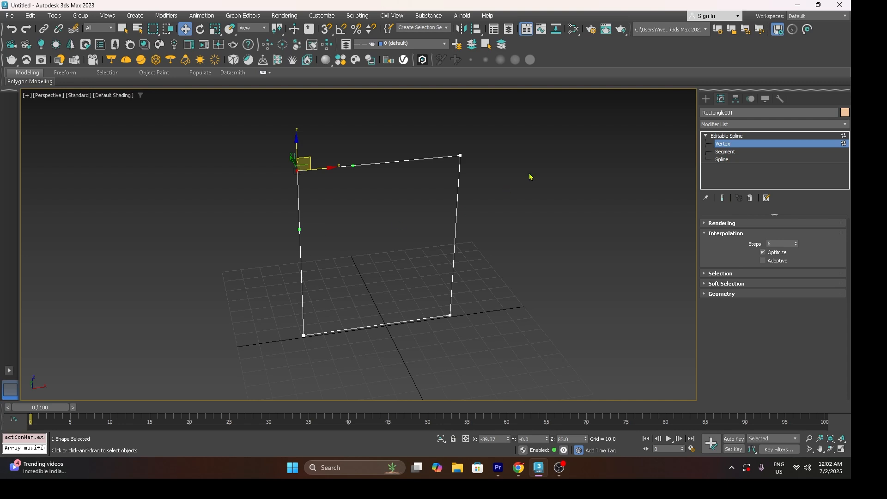
Step: Leave vertex editing and delete the rectangle spline
click(751, 136)
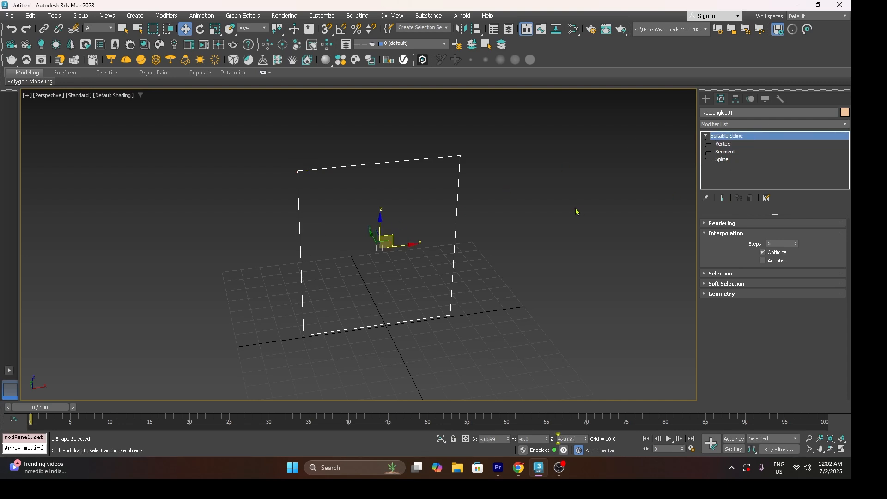
key(Delete)
Step: Draw an open line of four straight segments in the Front view, going down, right, down and about 48 units left
click(706, 99)
click(713, 172)
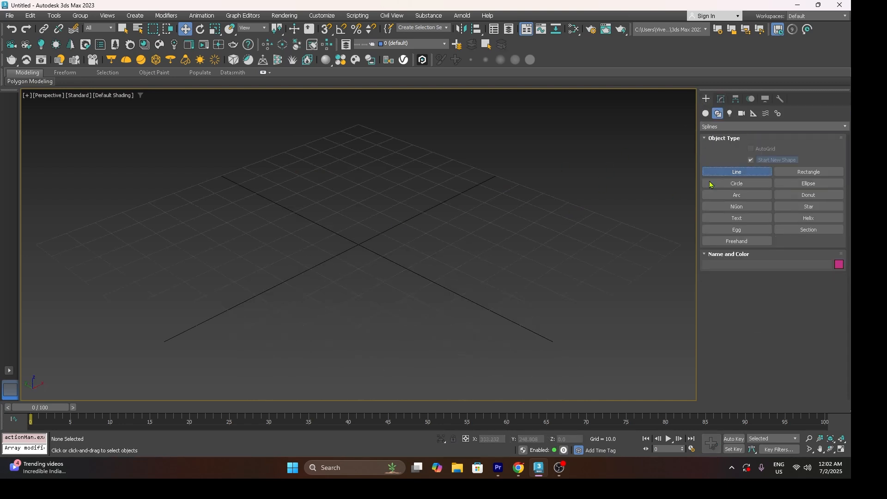
key(f)
click(321, 131)
click(321, 227)
click(401, 226)
click(401, 311)
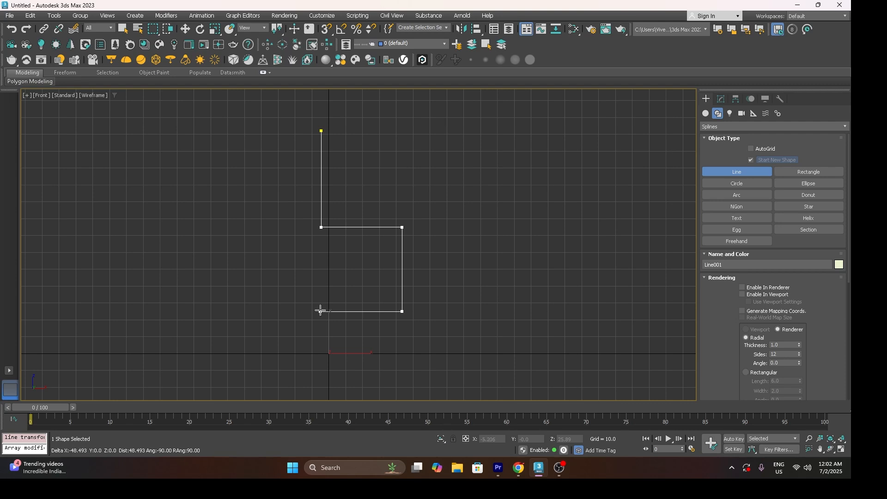
click(320, 311)
right_click(329, 277)
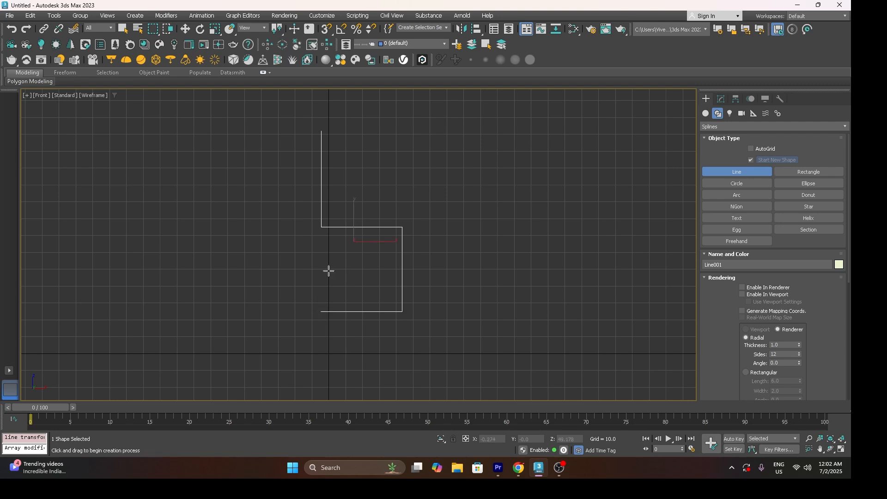
Step: Move the line's top end vertex down to about Z 123.7
key(w)
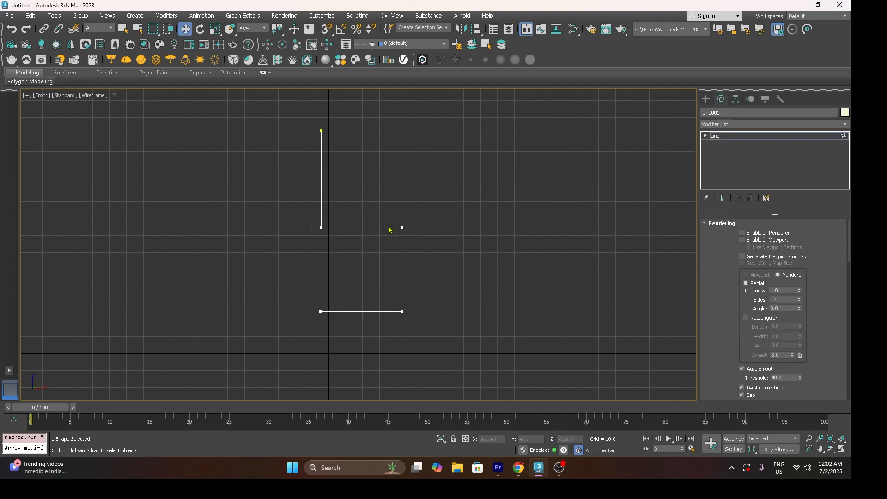
click(322, 135)
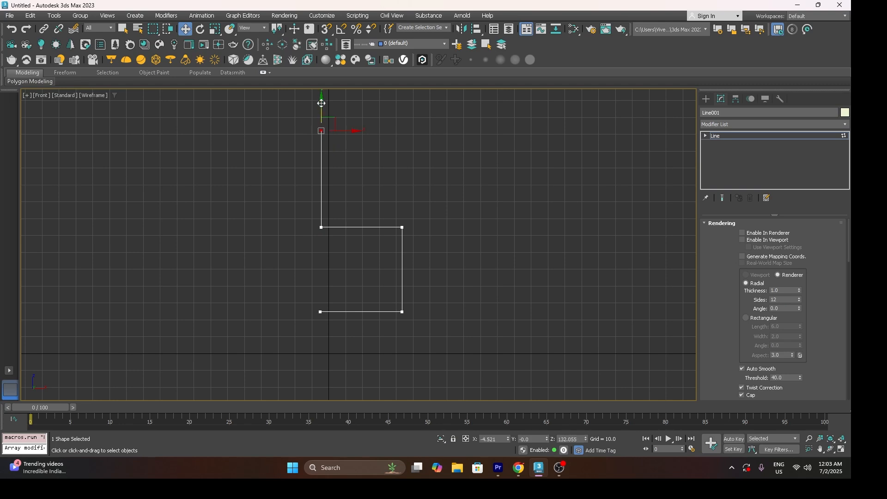
drag(324, 112, 325, 126)
Step: Leave vertex editing and examine the line from several angles in the Perspective view
key(p)
scroll(368, 206, down, 6)
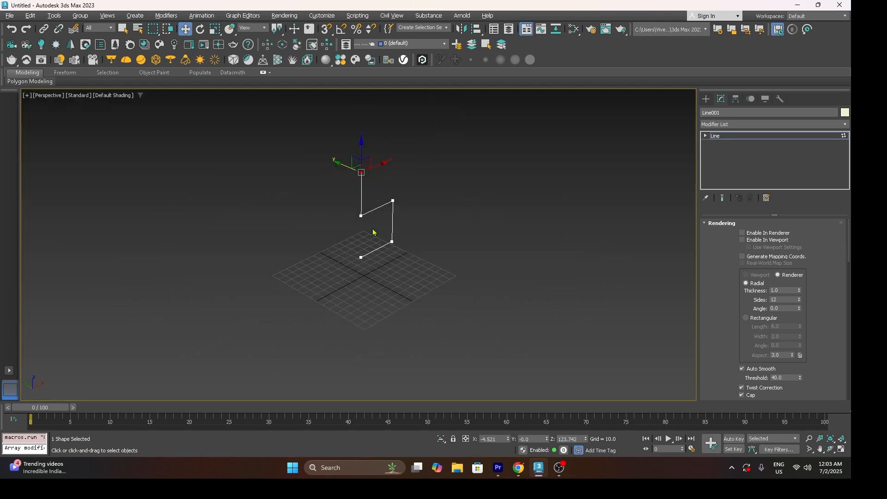
alt+middle_drag(339, 228, 362, 222)
click(724, 138)
alt+middle_drag(432, 219, 328, 235)
alt+middle_drag(412, 236, 386, 244)
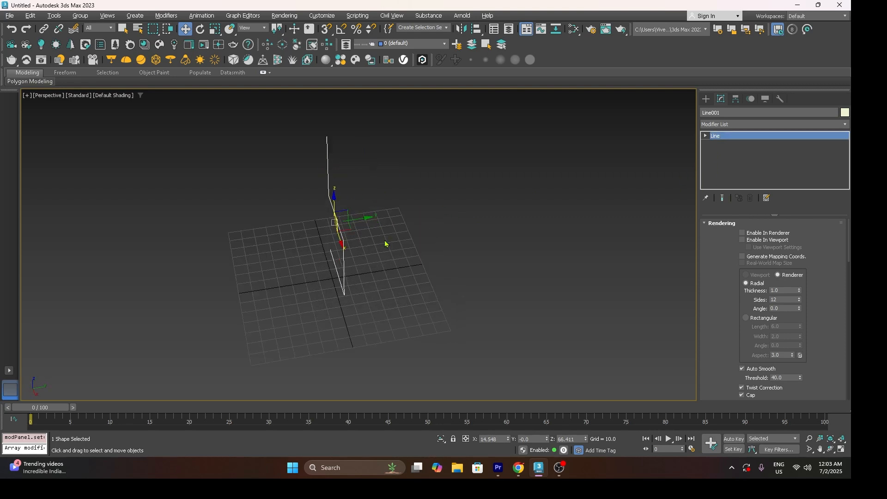
Step: Move the line along Y to about -26.1 and clone it as an independent copy at about Y 24.5
drag(370, 223, 329, 228)
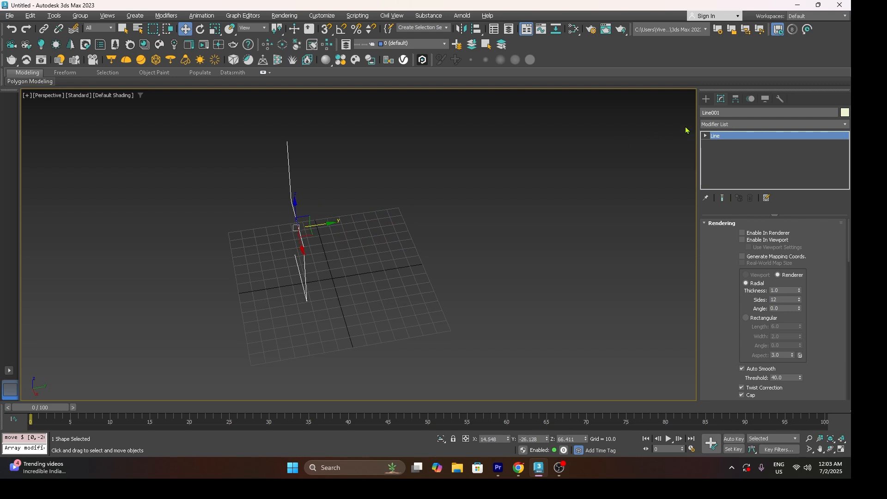
click(704, 135)
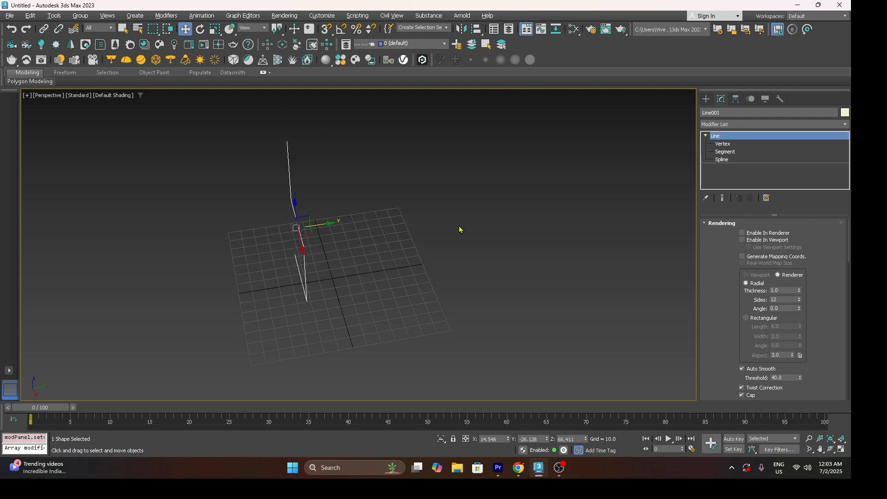
shift+drag(325, 223, 400, 213)
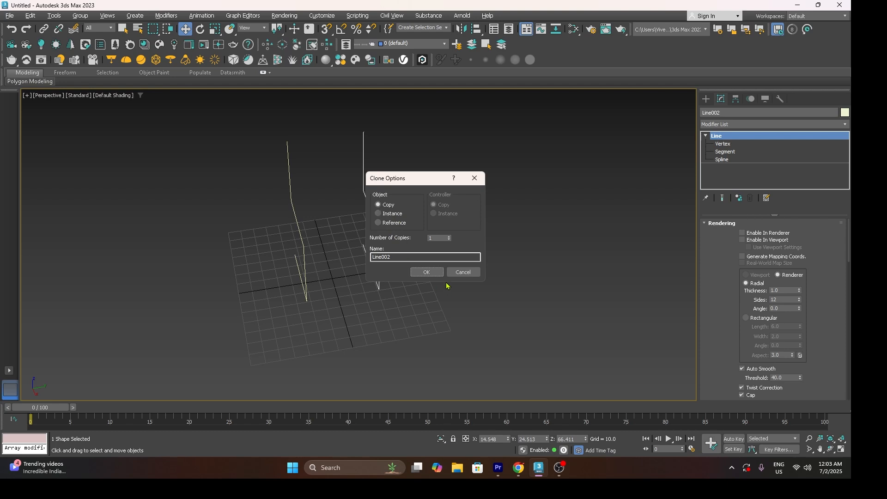
key(Return)
click(440, 279)
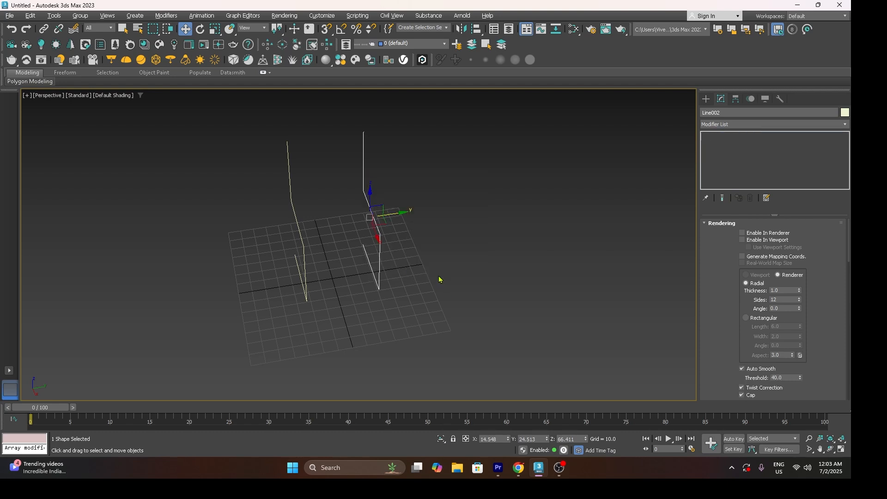
Step: Attach the original line to the copied line so that both belong to one spline object
click(380, 231)
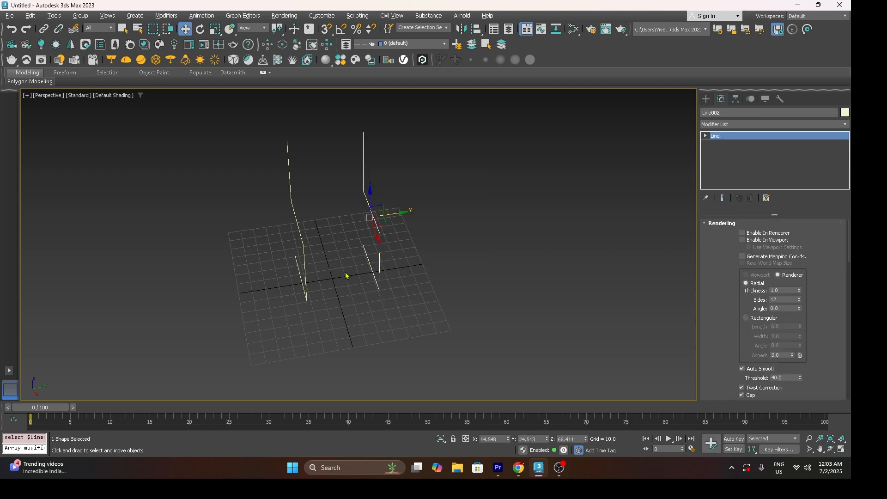
click(303, 243)
click(380, 235)
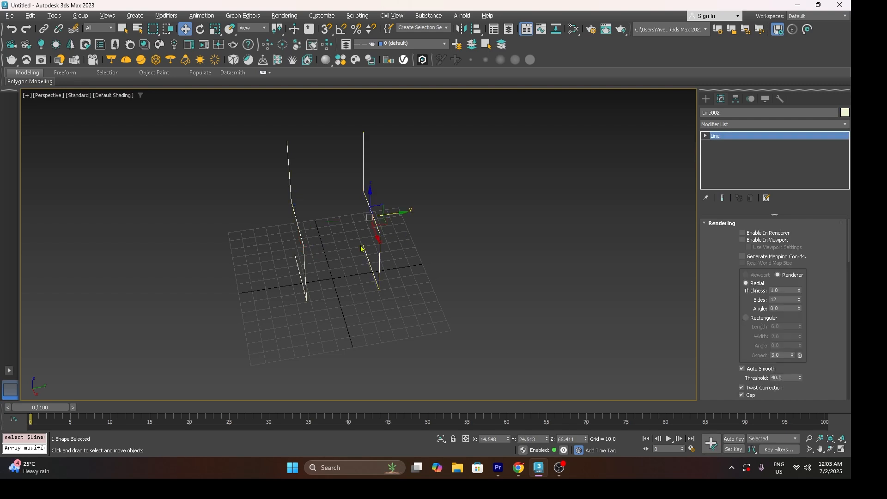
right_click(371, 232)
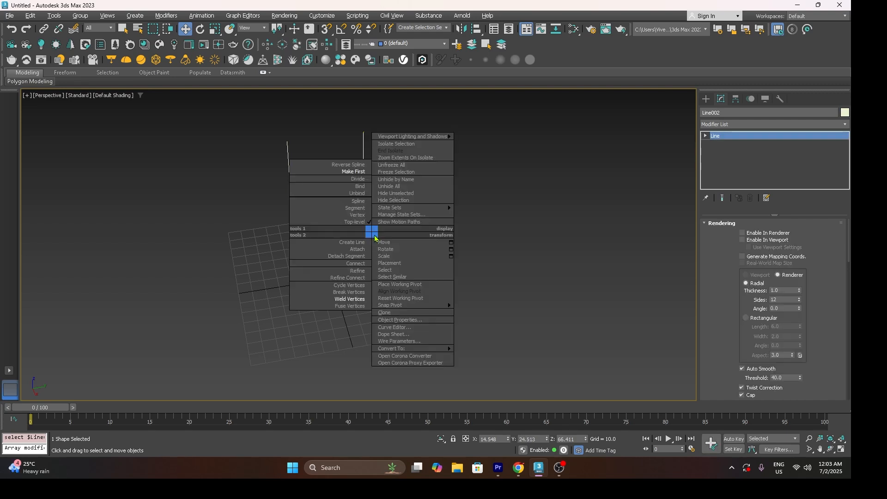
click(369, 250)
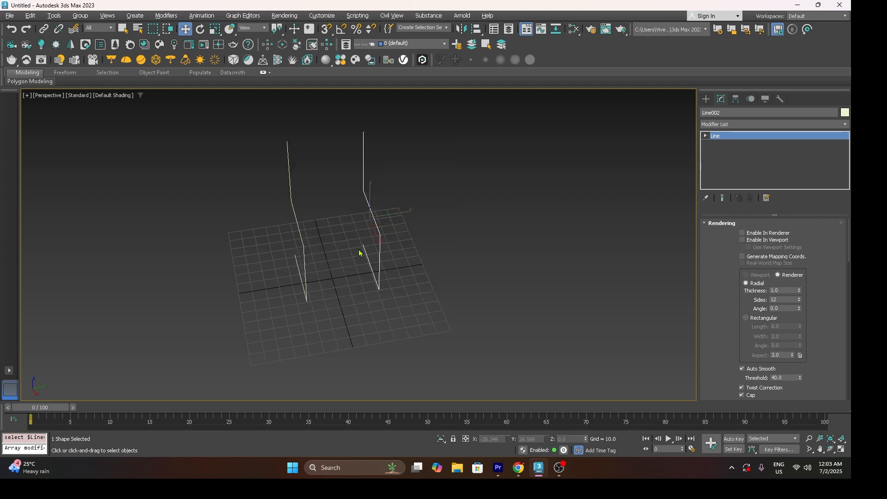
click(307, 249)
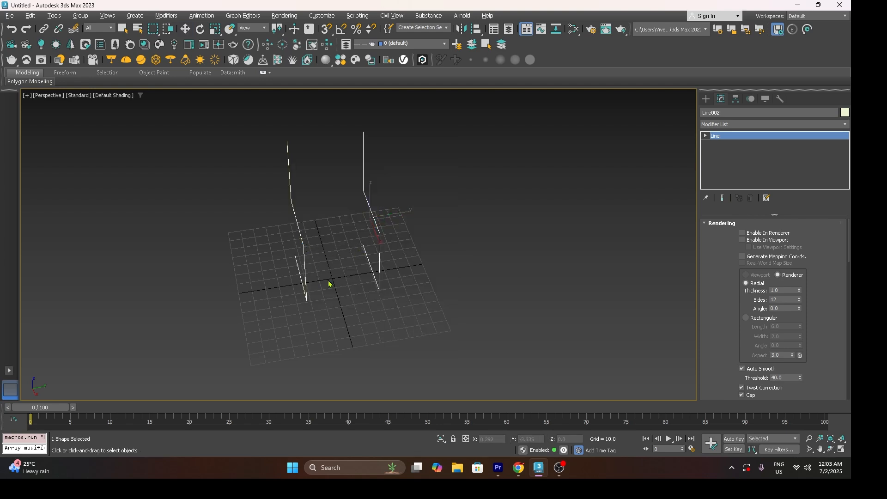
Step: Connect the two top end vertices and the two bottom end vertices of the lines at vertex level
alt+middle_drag(320, 283, 438, 238)
key(w)
click(705, 135)
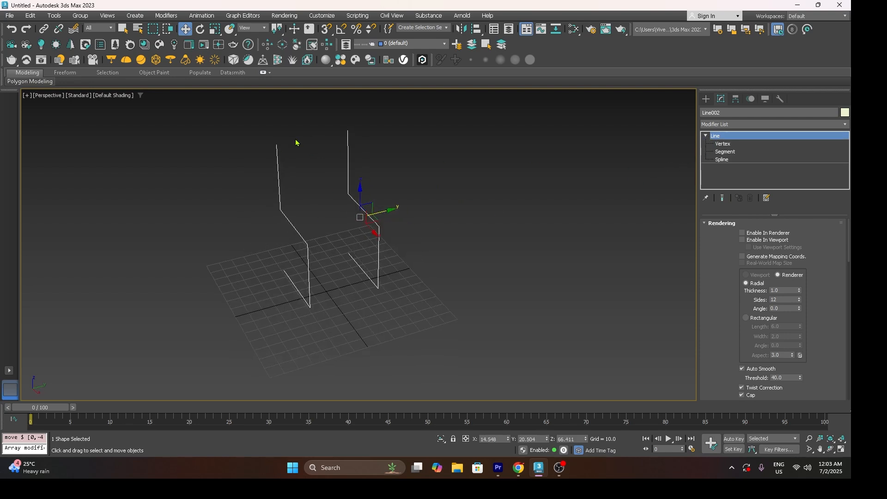
click(768, 145)
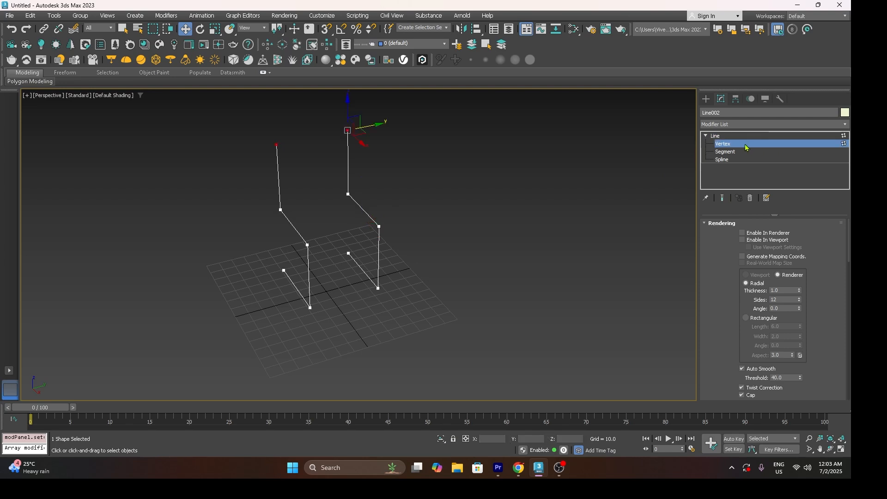
mouse_move(293, 170)
middle_down()
mouse_move(291, 198)
mouse_move(292, 172)
middle_up()
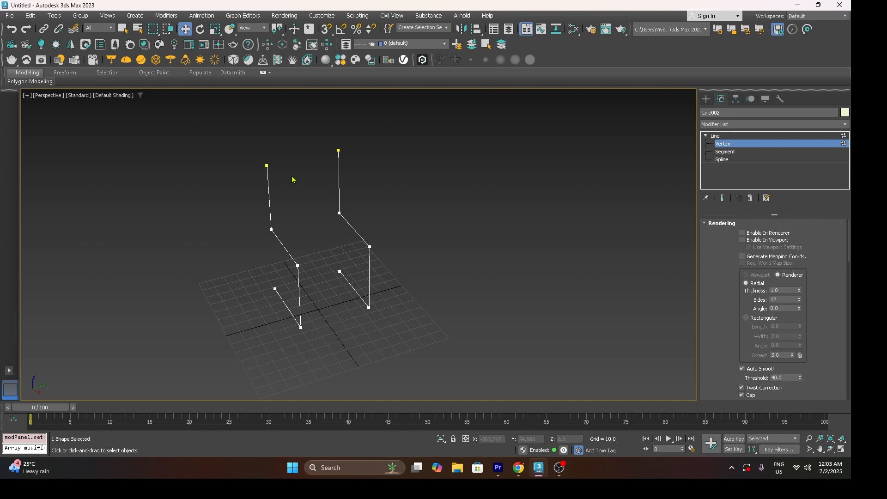
right_click(292, 180)
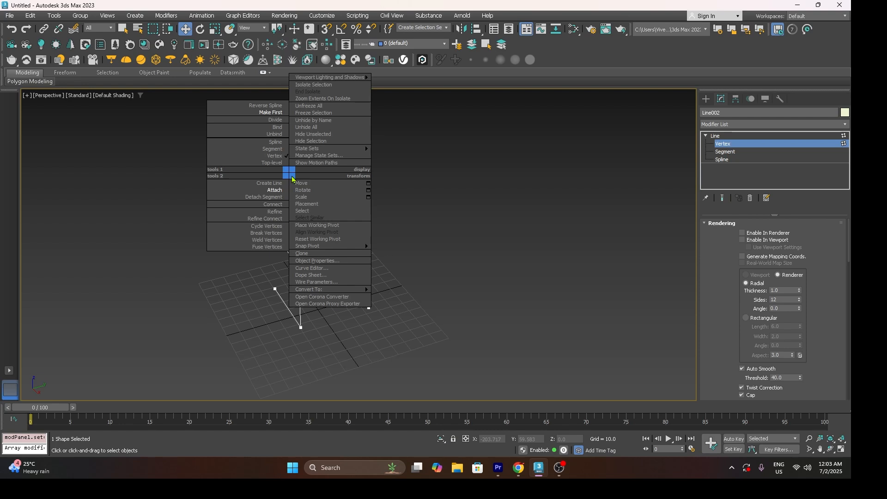
click(272, 205)
drag(266, 166, 338, 150)
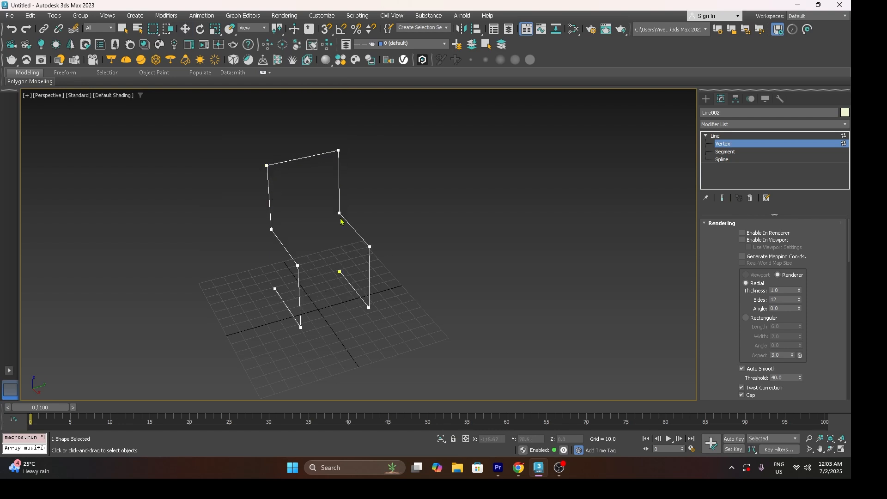
drag(275, 289, 340, 272)
alt+middle_drag(327, 286, 346, 270)
scroll(330, 263, up, 3)
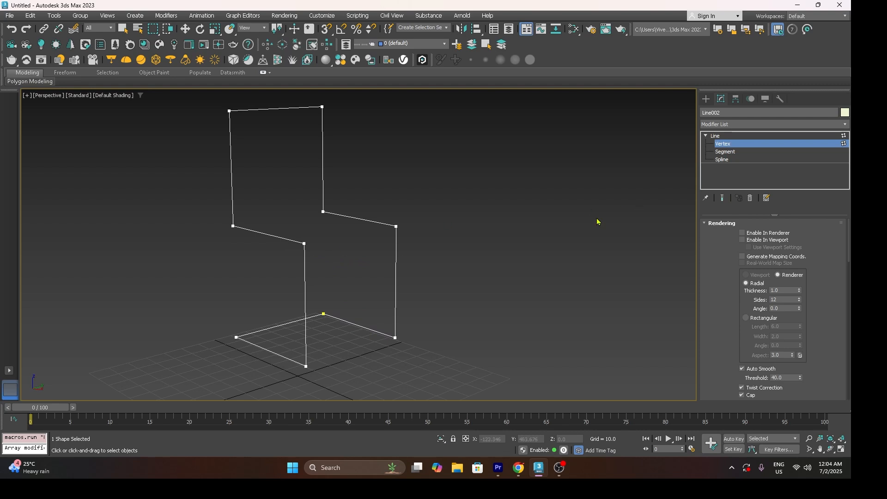
Step: Fillet all vertices of the connected chair frame spline together and leave vertex editing
key(w)
drag(319, 148, 367, 158)
drag(442, 353, 454, 392)
drag(186, 94, 506, 401)
text(xfi)
text(l)
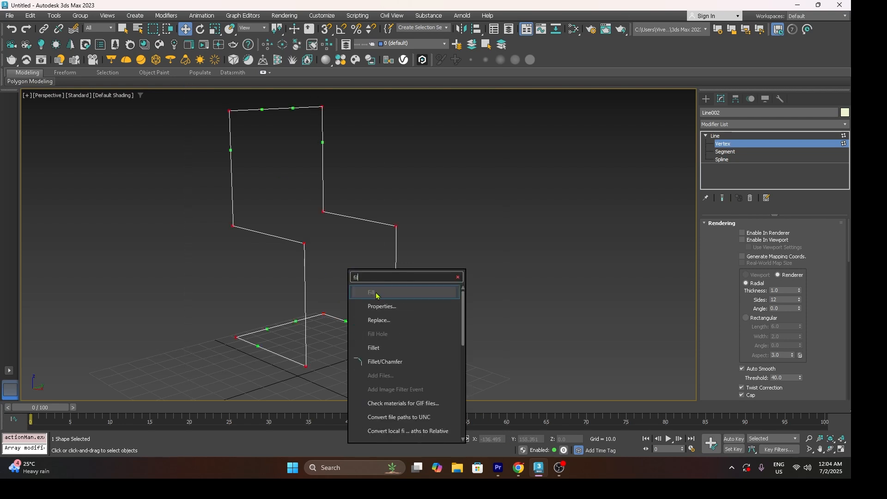
click(388, 349)
drag(305, 246, 329, 232)
click(761, 136)
alt+middle_drag(440, 229, 375, 255)
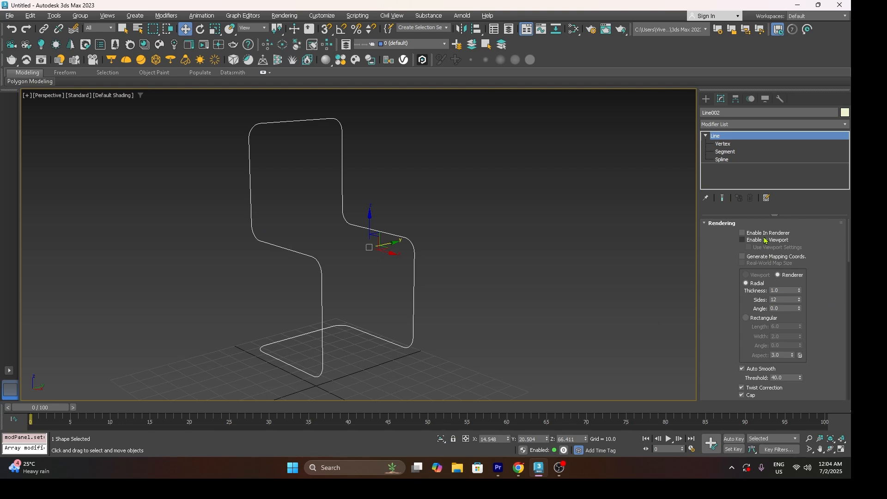
Step: Enable the chair frame spline's thickness in both the viewport and the renderer
click(766, 241)
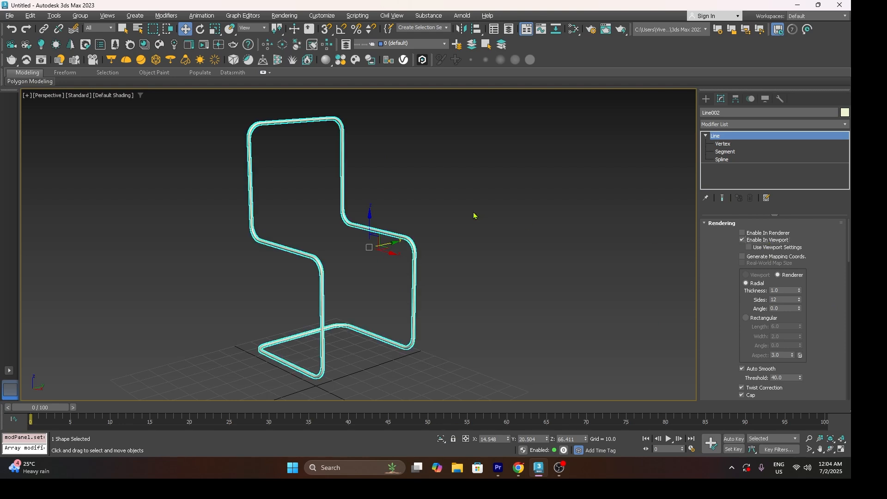
middle_drag(473, 214, 483, 212)
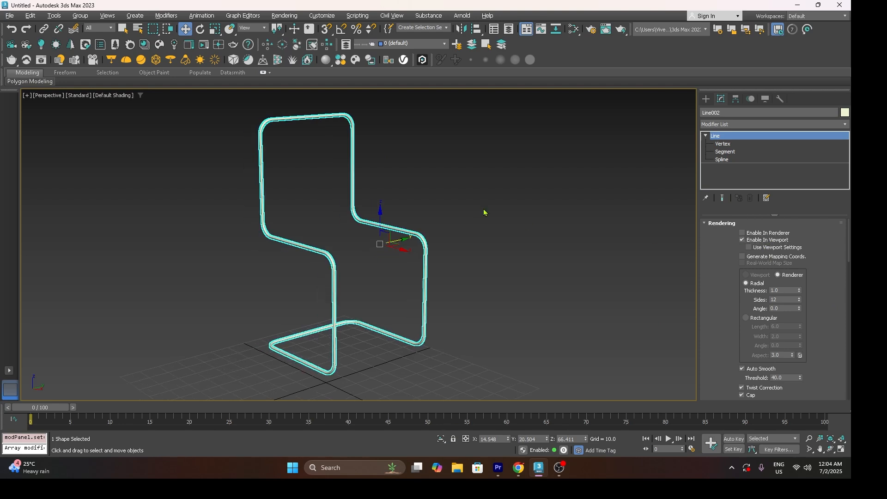
click(752, 233)
scroll(396, 234, up, 5)
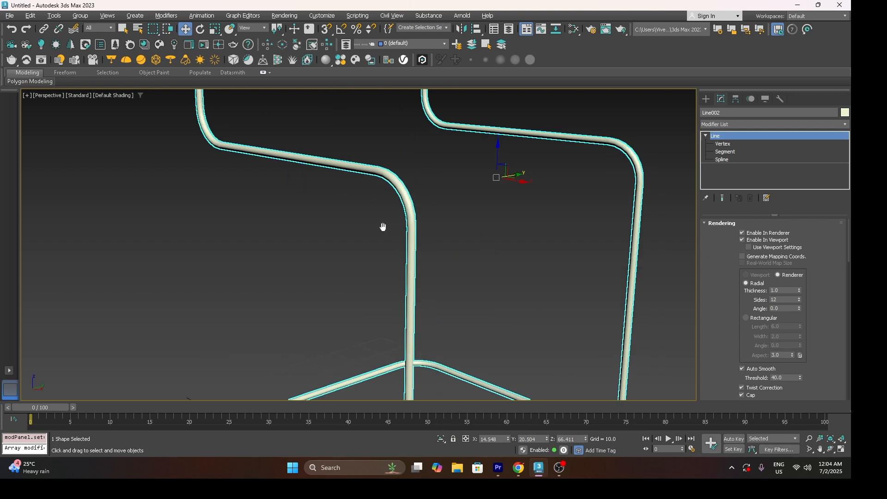
scroll(312, 234, down, 3)
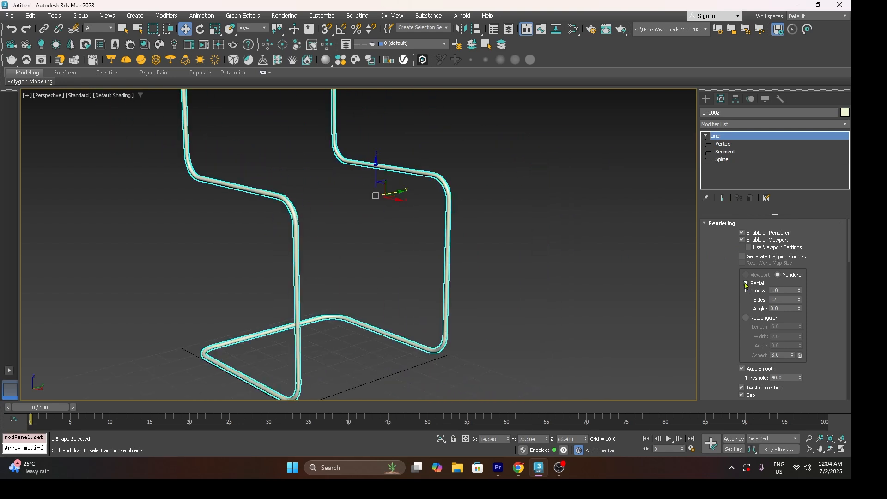
Step: Give the frame a rectangular cross-section with length about 3.019 and width about 2.14
click(759, 320)
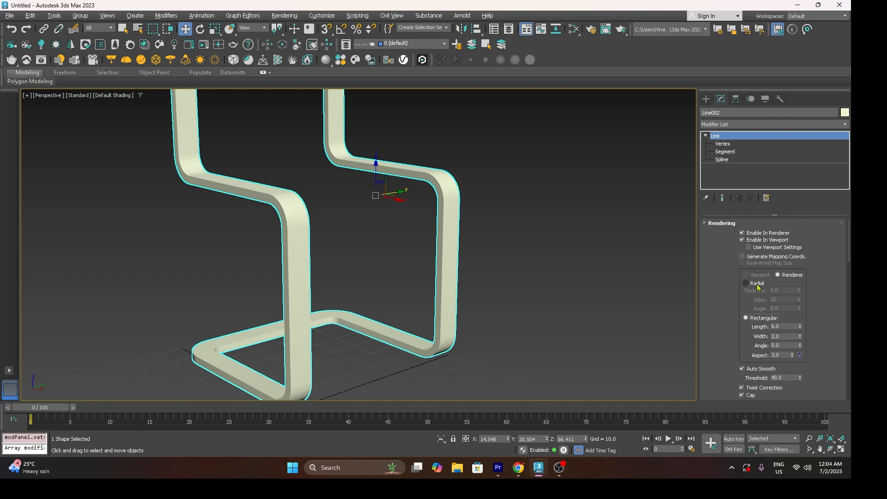
mouse_move(800, 327)
mouse_down()
mouse_move(800, 358)
mouse_move(800, 311)
mouse_up()
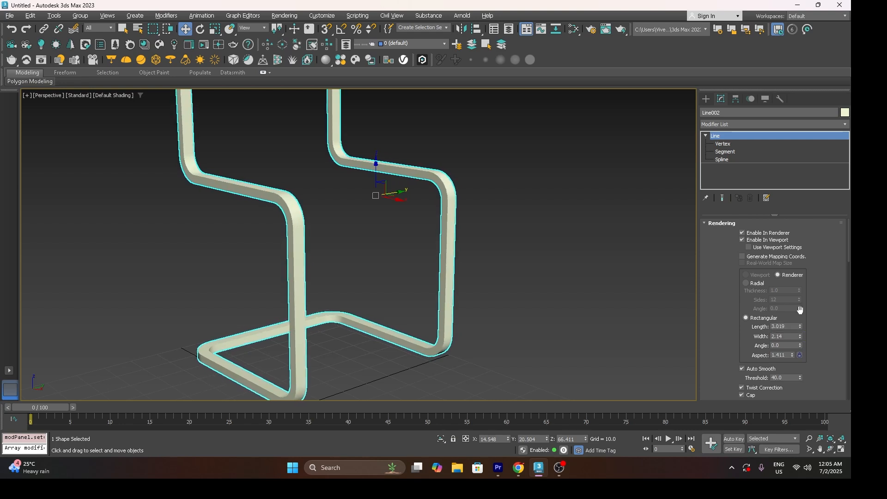
scroll(475, 275, down, 5)
middle_drag(476, 274, 470, 284)
click(403, 231)
scroll(403, 231, up, 4)
mouse_move(403, 231)
alt+middle_down()
mouse_move(355, 248)
mouse_move(443, 244)
mouse_move(434, 255)
mouse_move(404, 228)
alt+middle_up()
click(426, 243)
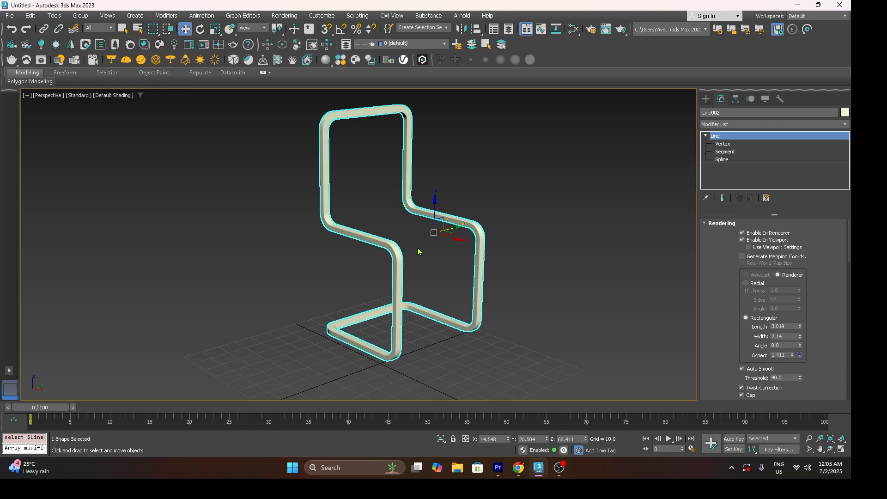
Step: Draw a seat rectangle in the Top view, spanning the distance between the frame's two side tubes
click(705, 99)
click(791, 172)
key(t)
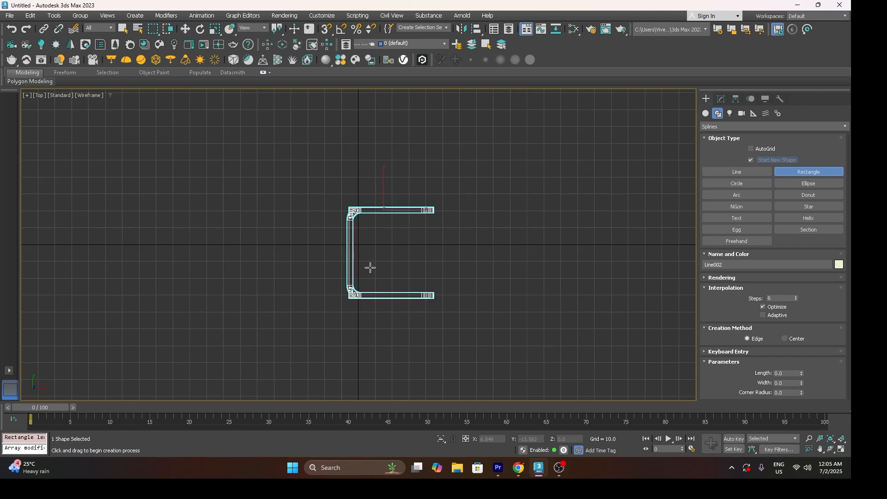
middle_drag(369, 229, 348, 197)
drag(343, 177, 401, 262)
key(w)
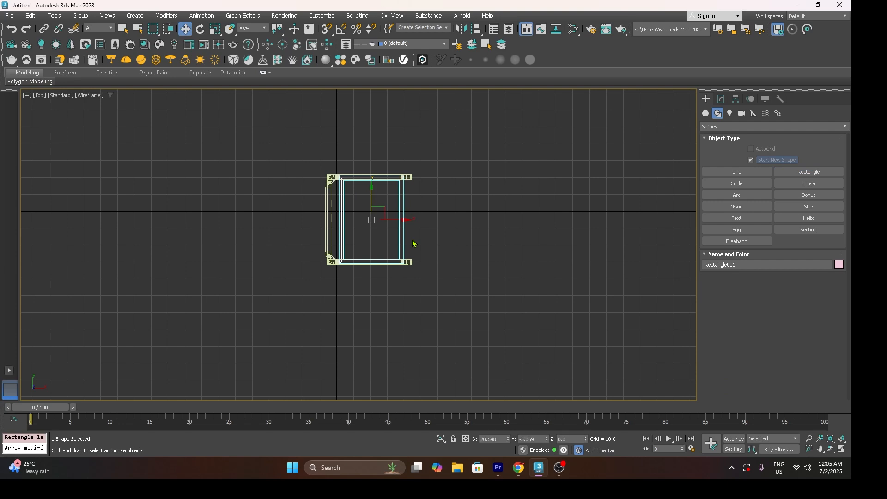
Step: Raise the rectangle in the Front view to the frame's seat level at about Z 74.35
key(p)
mouse_move(418, 252)
middle_down()
mouse_move(406, 250)
mouse_move(400, 200)
middle_up()
key(f)
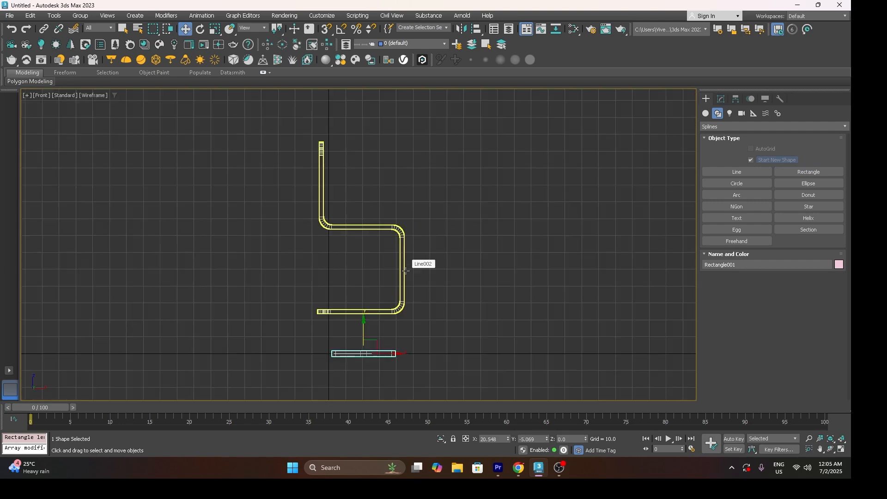
drag(367, 327, 360, 230)
scroll(370, 203, up, 4)
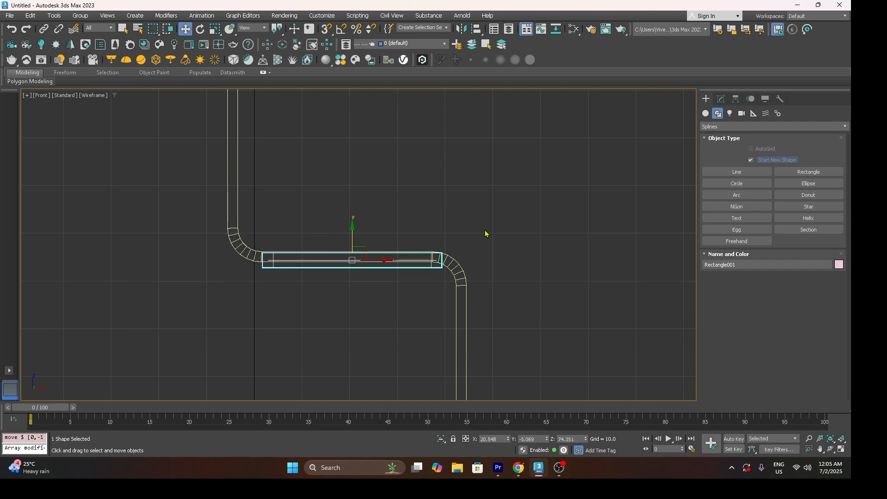
key(p)
Step: Add an Extrude modifier to the seat rectangle with an amount of 0.5
click(721, 99)
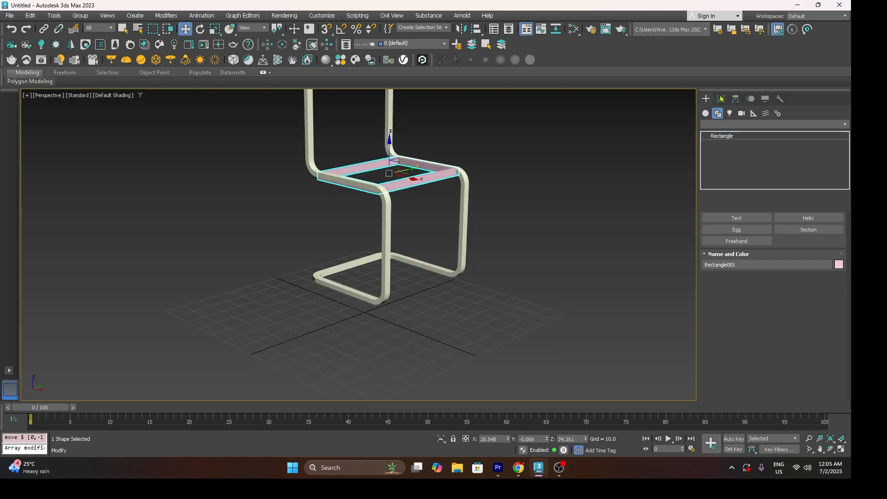
click(731, 124)
key(e)
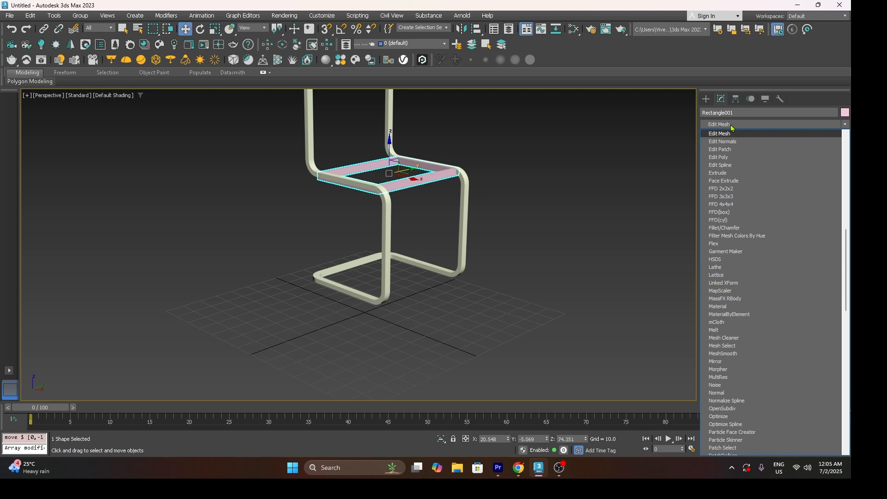
click(733, 173)
alt+middle_drag(484, 218, 428, 202)
scroll(427, 193, up, 2)
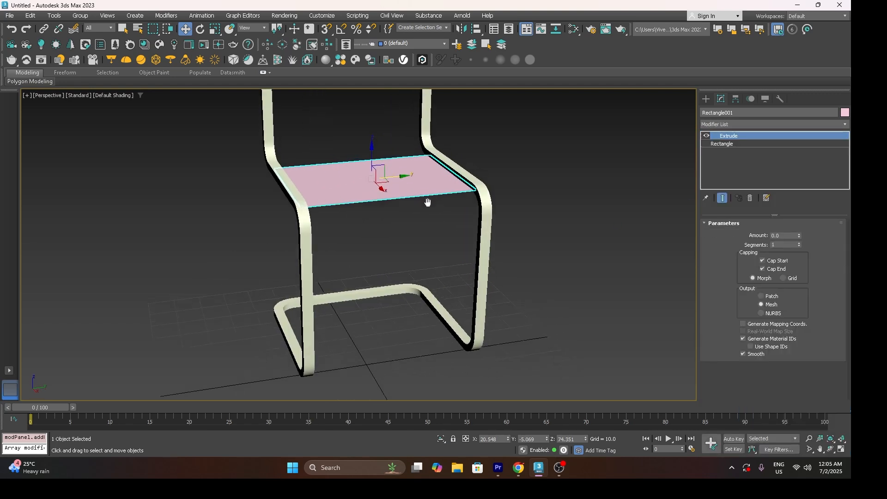
scroll(427, 201, up, 3)
click(799, 235)
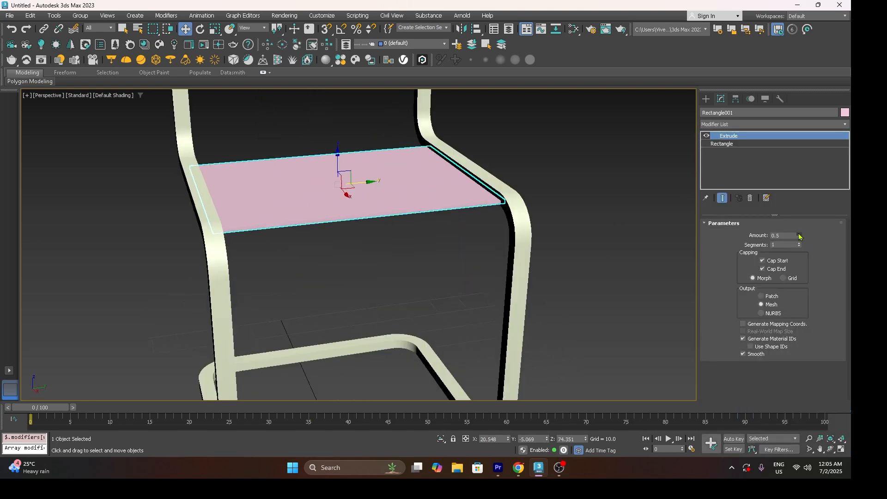
click(799, 234)
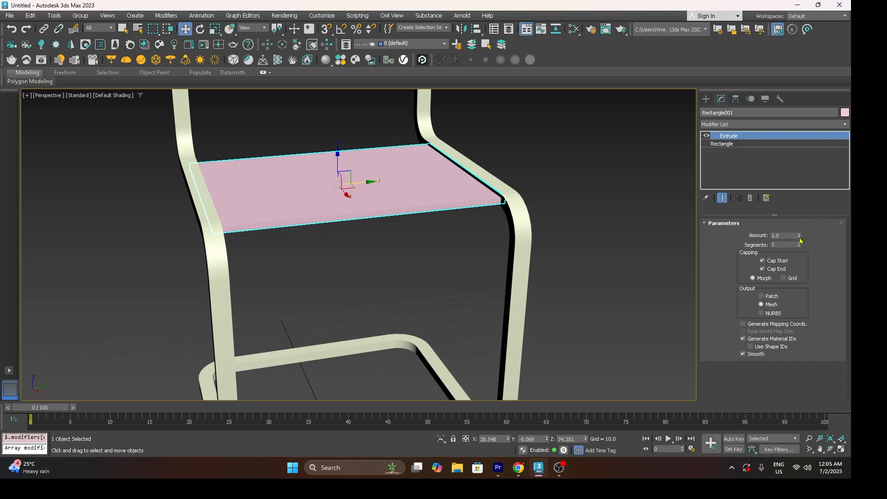
click(799, 244)
Step: Raise the seat panel by about 0.4 units along Z and clear the selection
drag(336, 157, 336, 155)
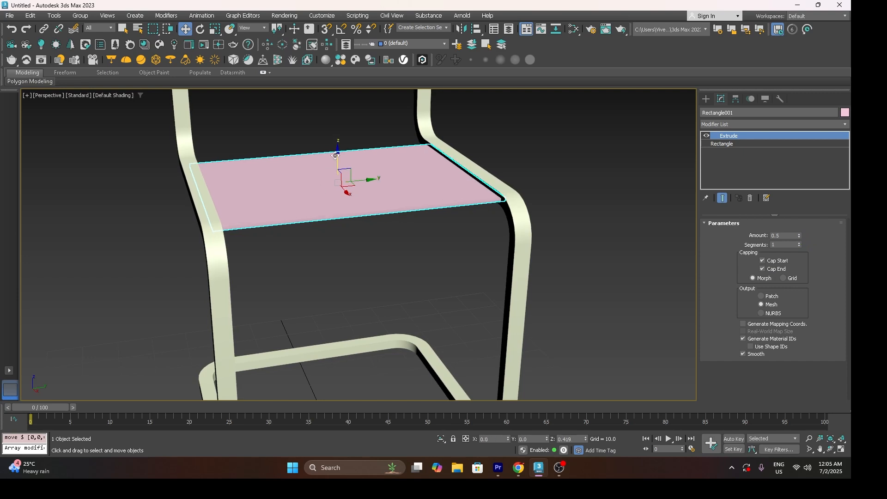
scroll(336, 156, down, 4)
middle_drag(363, 201, 369, 252)
alt+middle_drag(369, 252, 403, 253)
click(434, 223)
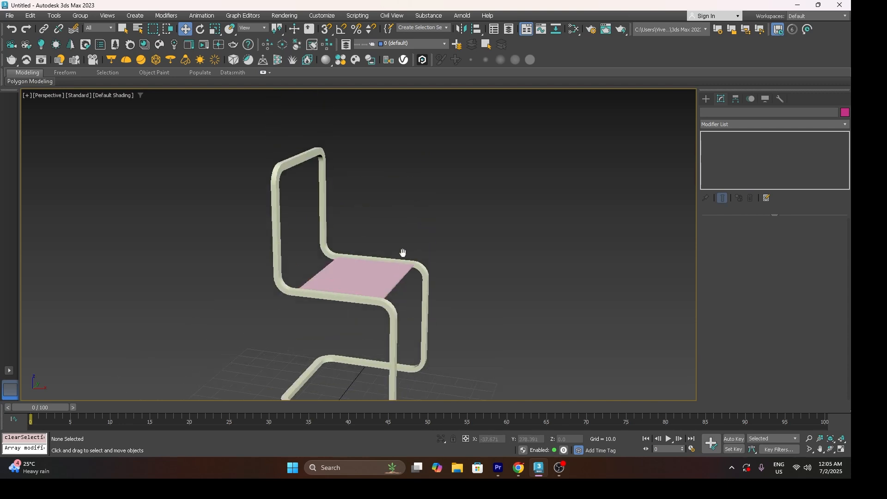
Step: Draw a backrest rectangle about 19.2 long and 50.3 wide in the Left view, spanning the upper part of the frame between its side tubes
click(364, 281)
key(f)
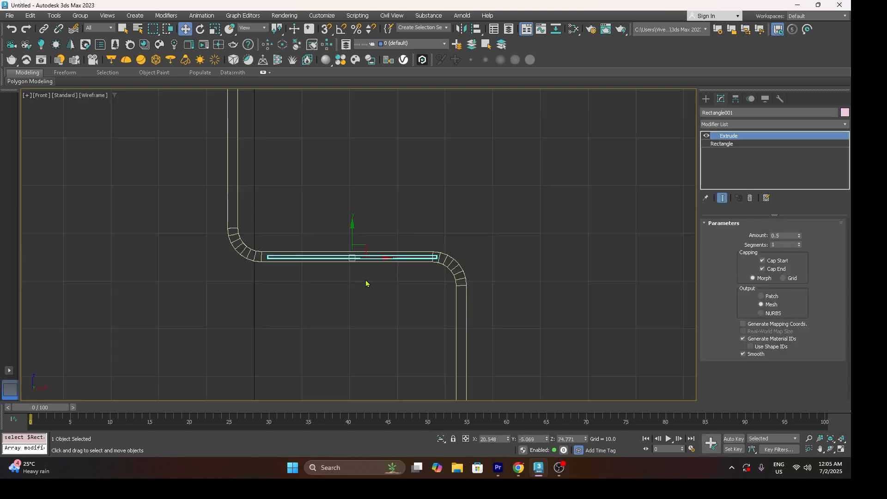
scroll(358, 233, down, 2)
middle_drag(355, 229, 343, 275)
key(l)
middle_drag(362, 204, 348, 343)
click(705, 99)
click(808, 172)
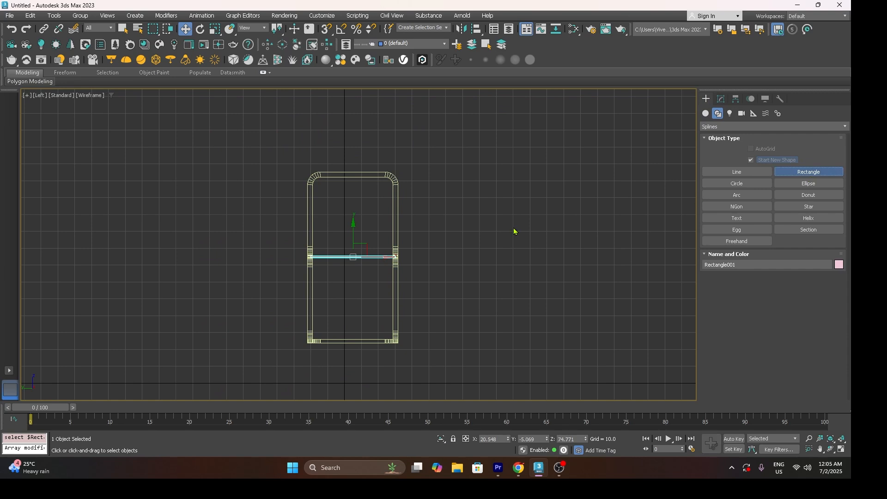
scroll(298, 230, up, 4)
middle_drag(299, 229, 280, 228)
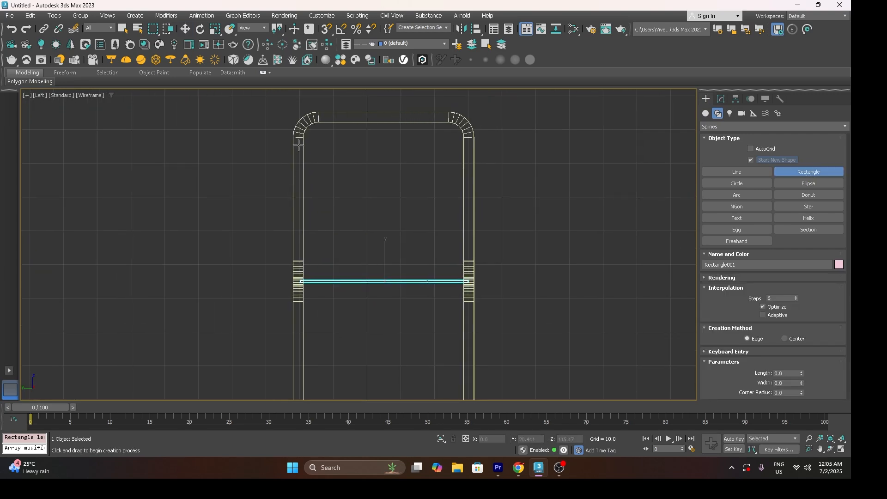
drag(298, 146, 472, 214)
click(721, 99)
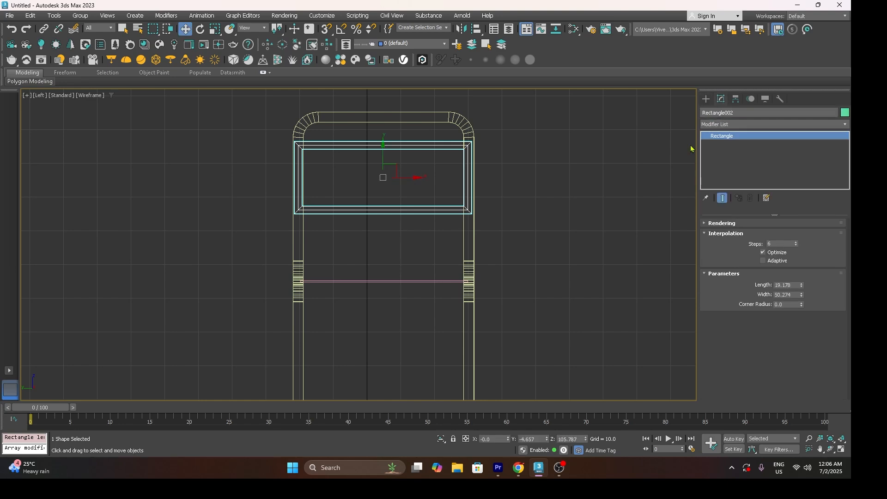
Step: Copy the Extrude modifier from the seat panel's modifier stack
key(p)
click(356, 283)
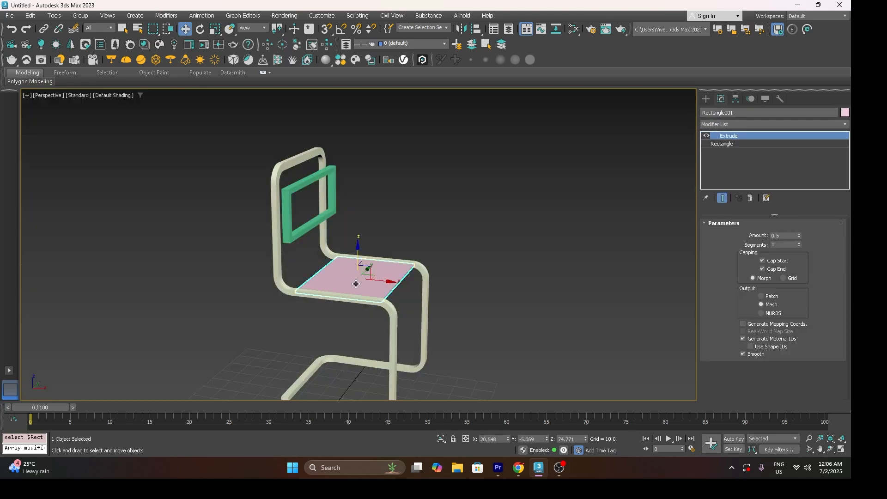
click(748, 135)
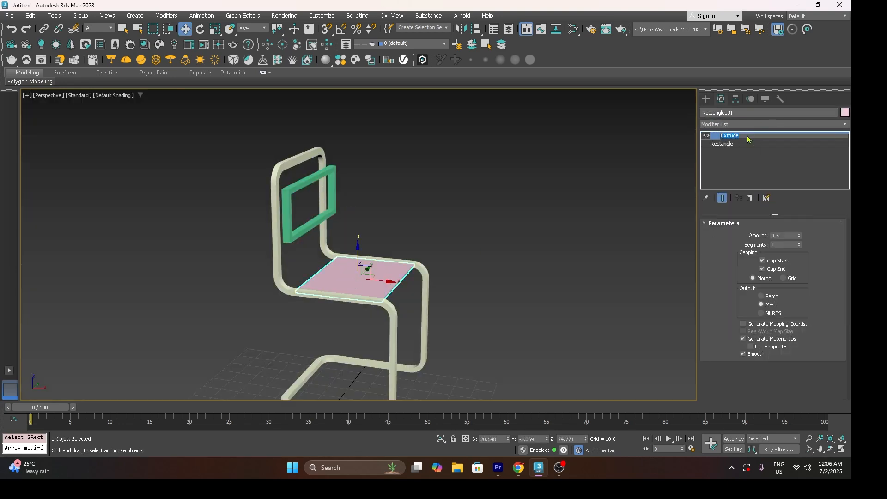
click(757, 143)
click(764, 135)
right_click(764, 135)
click(757, 176)
Step: Paste the copied Extrude modifier onto the backrest rectangle and move the panel back along X into the frame, clearing the selection
click(308, 203)
right_click(720, 136)
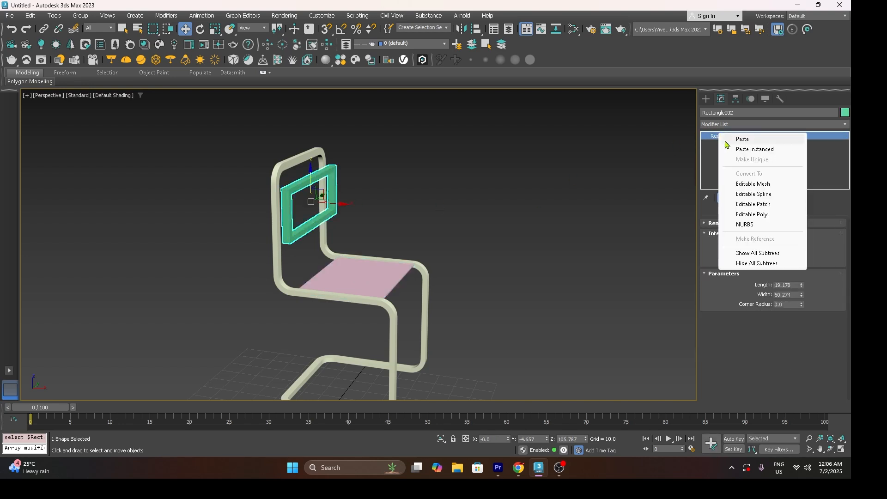
click(729, 139)
drag(342, 204, 330, 200)
click(362, 212)
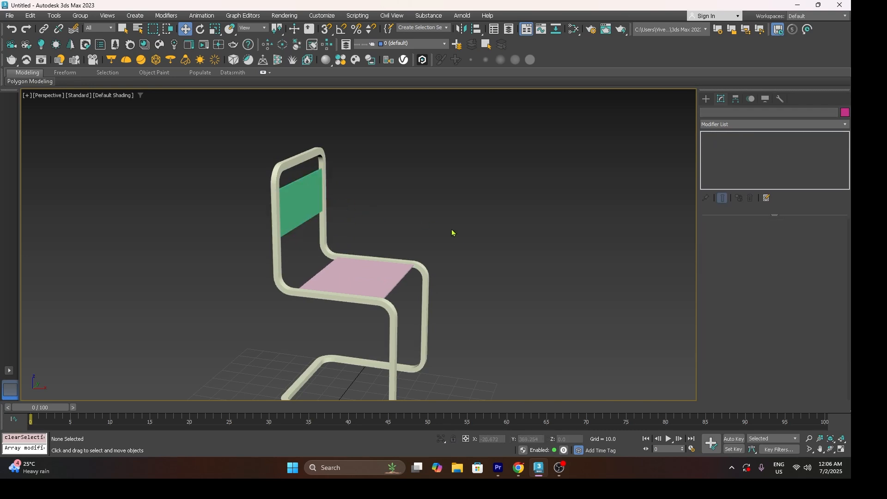
Step: Select the frame, seat and backrest together, set their object color to gray, and clear the selection
scroll(454, 221, down, 2)
drag(308, 138, 518, 321)
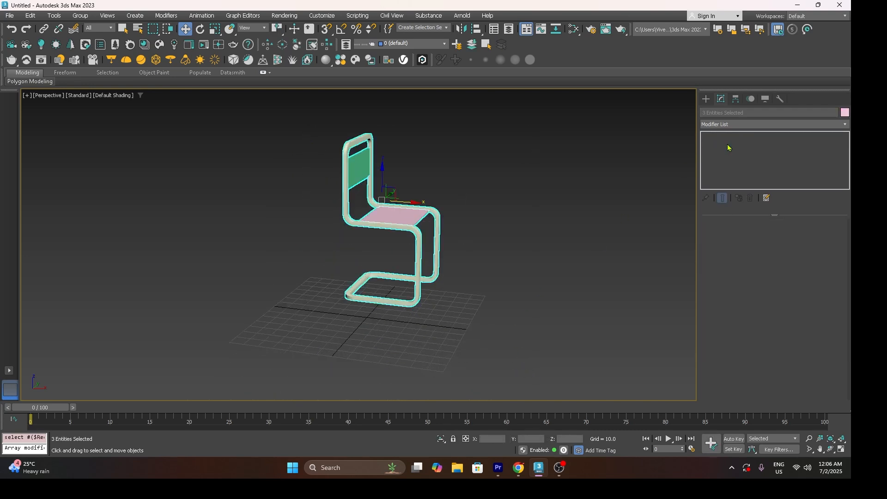
click(843, 113)
click(589, 144)
click(624, 174)
click(627, 181)
Step: Set the Perspective viewport's rendering quality to High Quality for a three-quarter view of the chair
alt+middle_drag(350, 263, 431, 253)
scroll(415, 255, up, 3)
middle_drag(373, 259, 371, 263)
mouse_move(371, 264)
alt+middle_down()
mouse_move(390, 280)
mouse_move(375, 267)
alt+middle_up()
scroll(374, 267, down, 3)
scroll(375, 266, up, 3)
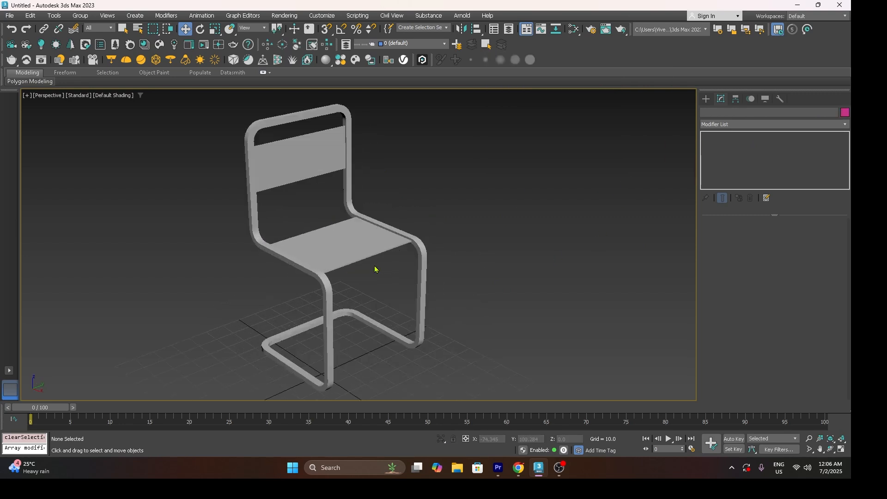
click(77, 96)
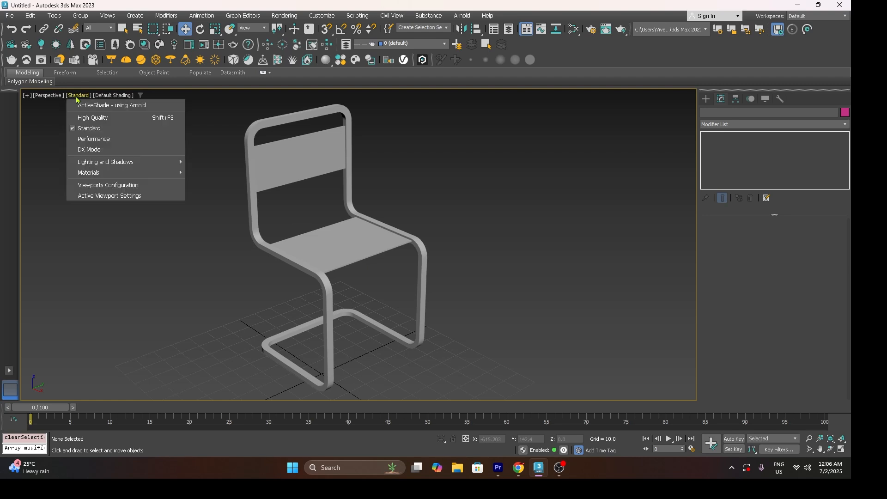
click(104, 118)
middle_drag(193, 265, 203, 245)
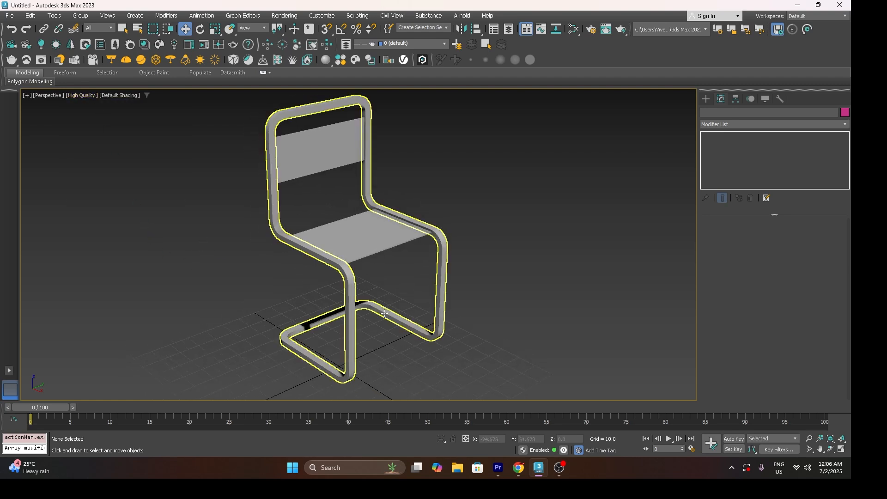